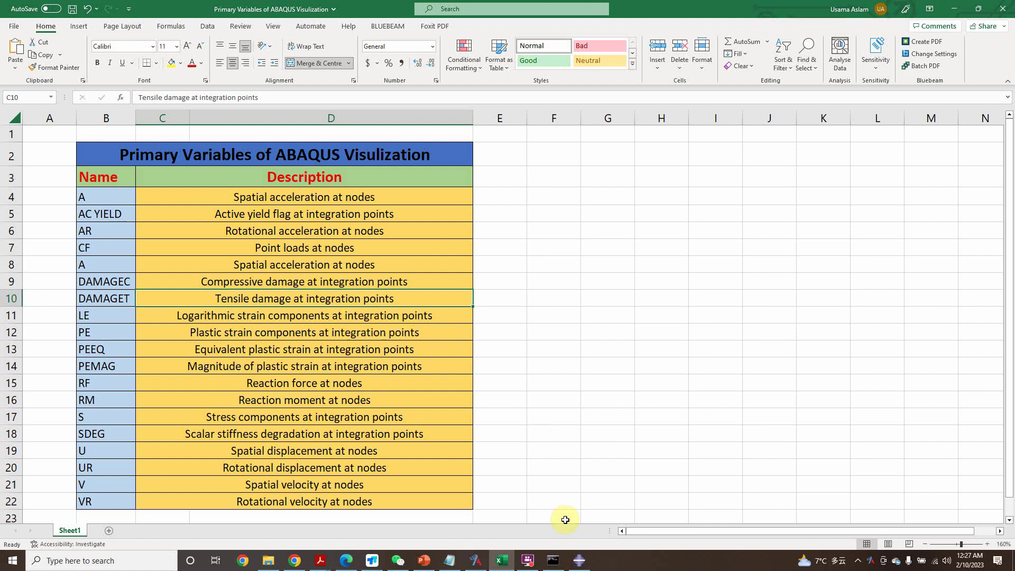
# Copy the DAMAGET tensile damage description cell from the Excel variable table.
pyautogui.hotkey('ctrl', 'c')
# Bring up the Abaqus beam-column results and browse the primary field-output variable list.
pyautogui.click(579, 563)
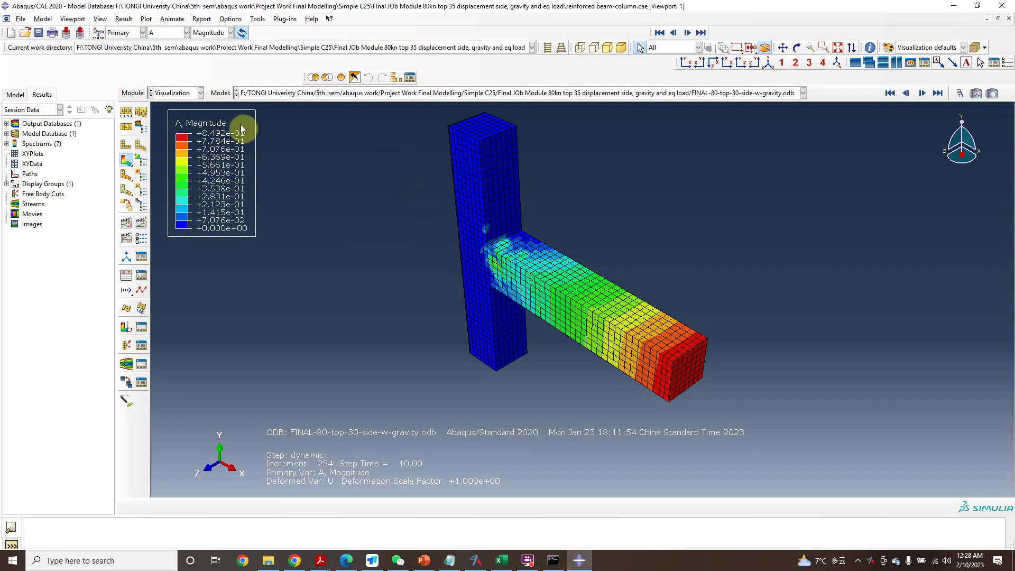
pyautogui.click(186, 34)
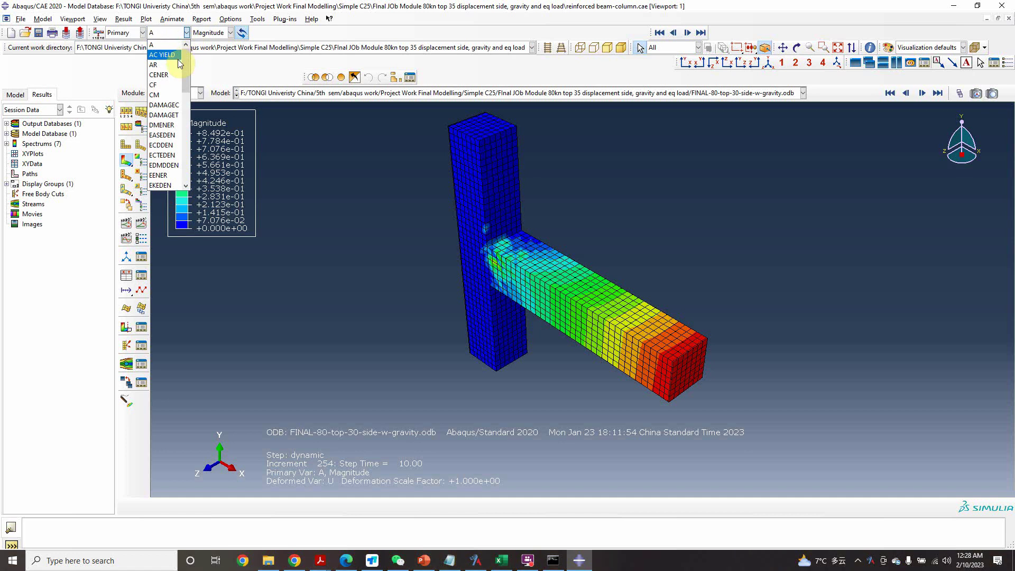
pyautogui.scroll(-5, 170, 144)
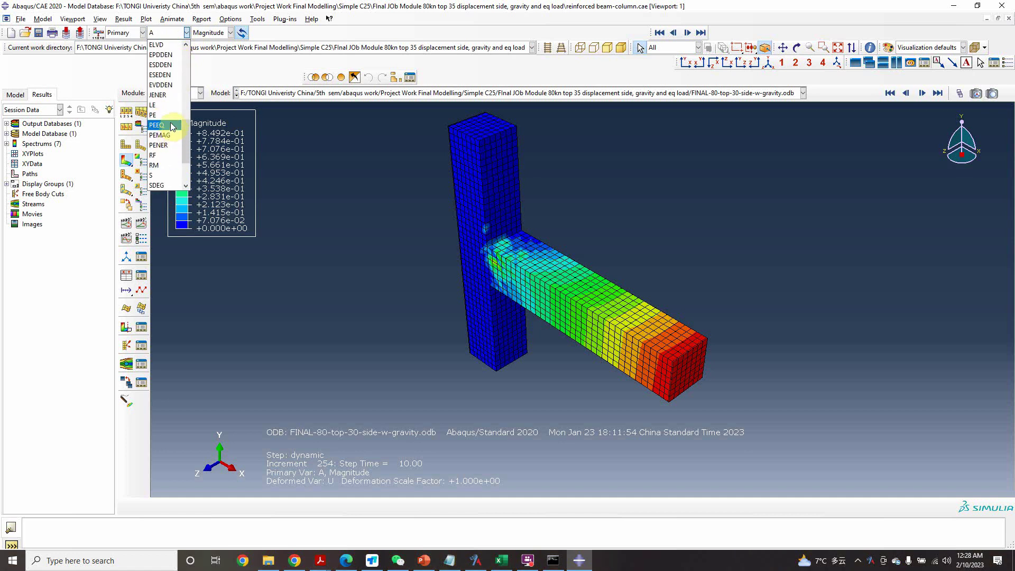
pyautogui.scroll(4, 176, 122)
pyautogui.scroll(4, 177, 119)
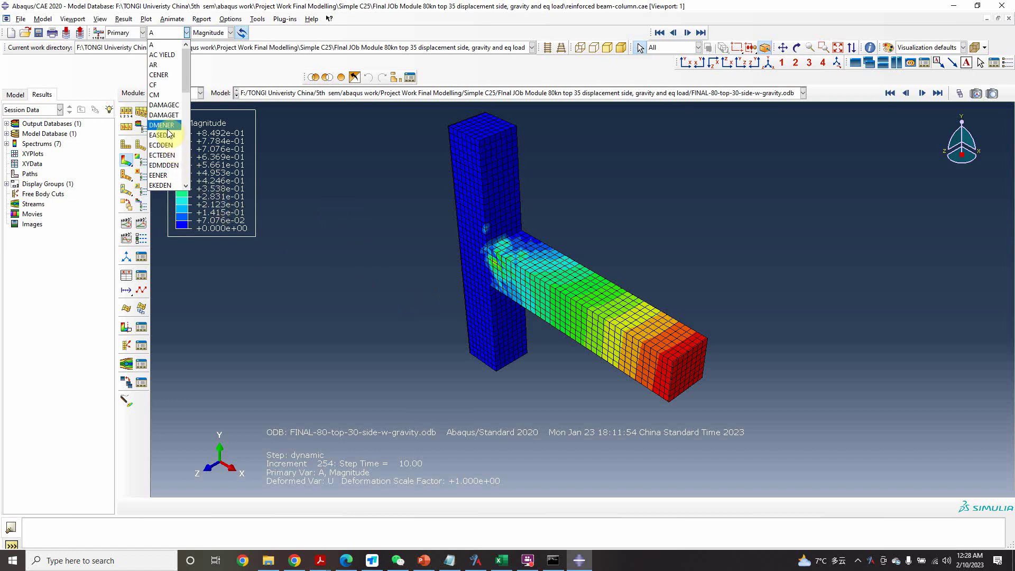
pyautogui.scroll(-3, 169, 138)
# Scroll the Excel variable table back up to its title, then return to the Abaqus results.
pyautogui.click(501, 559)
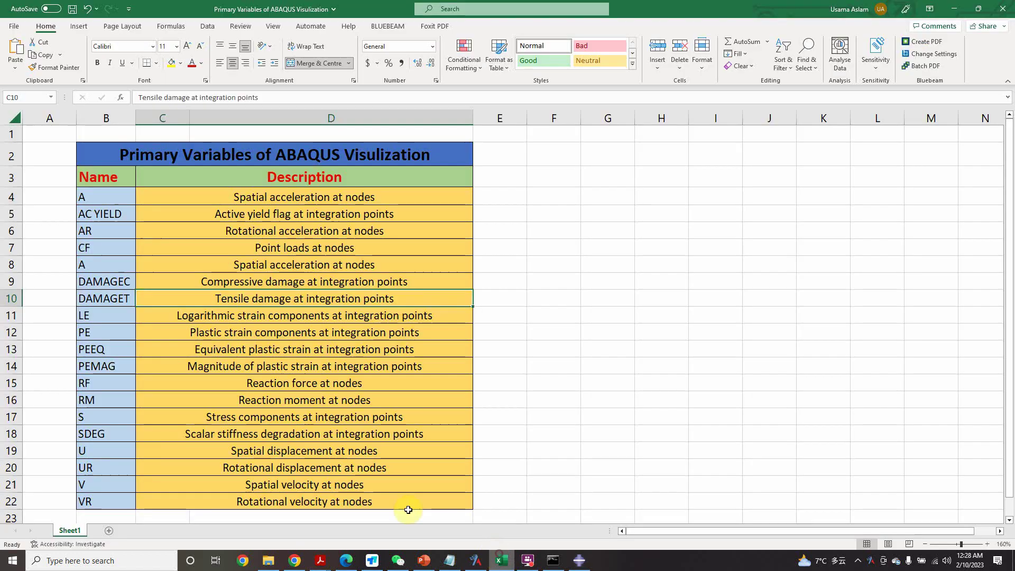
pyautogui.scroll(-2, 267, 280)
pyautogui.scroll(1, 259, 364)
pyautogui.scroll(1, 248, 326)
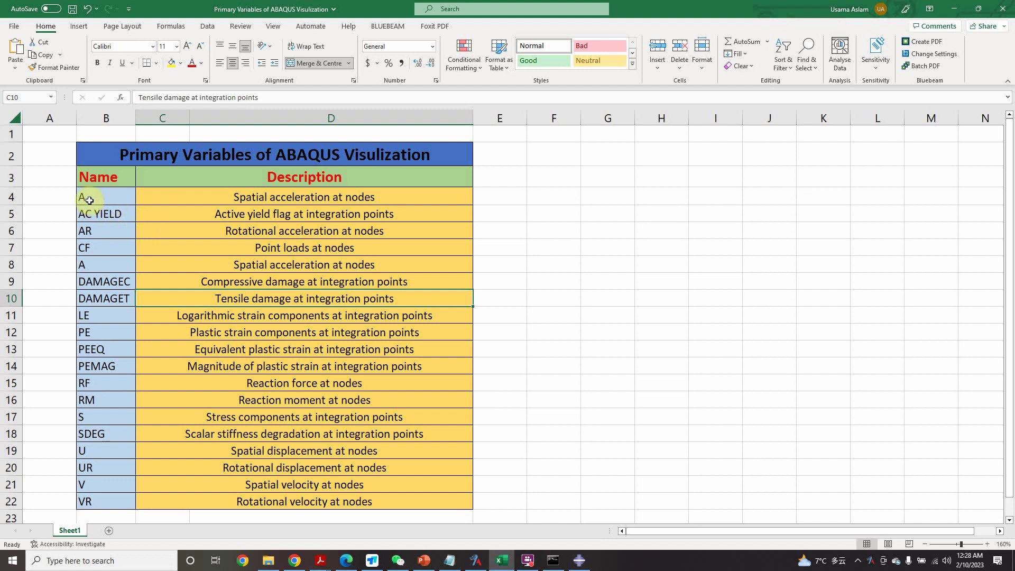
pyautogui.click(582, 561)
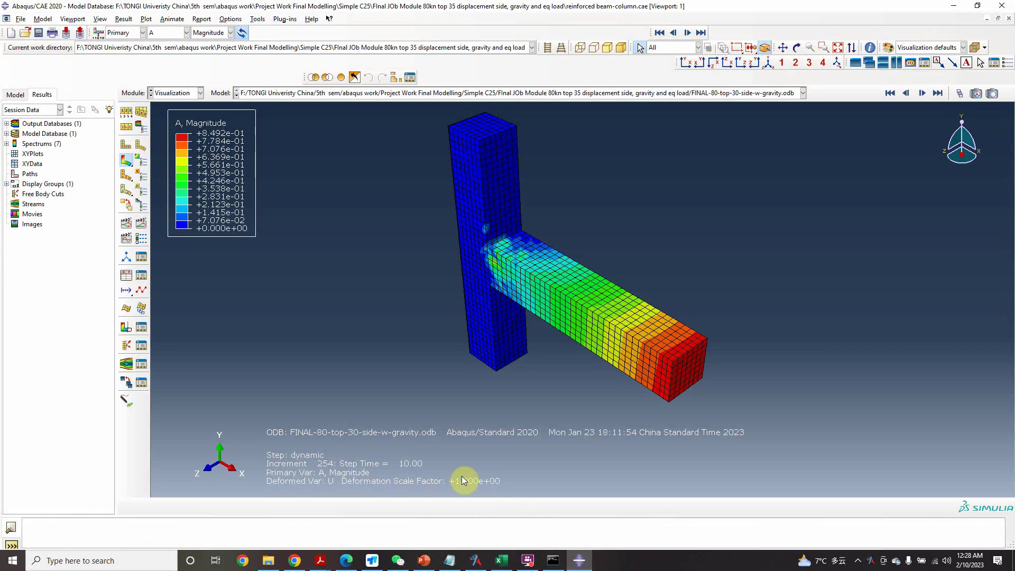
pyautogui.click(186, 33)
pyautogui.scroll(-3, 190, 100)
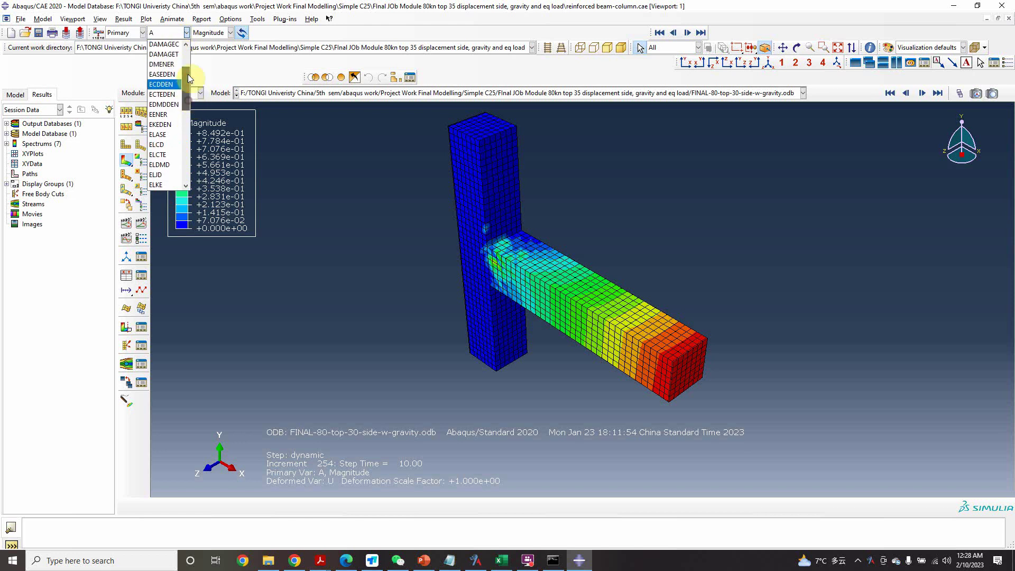
pyautogui.click(288, 142)
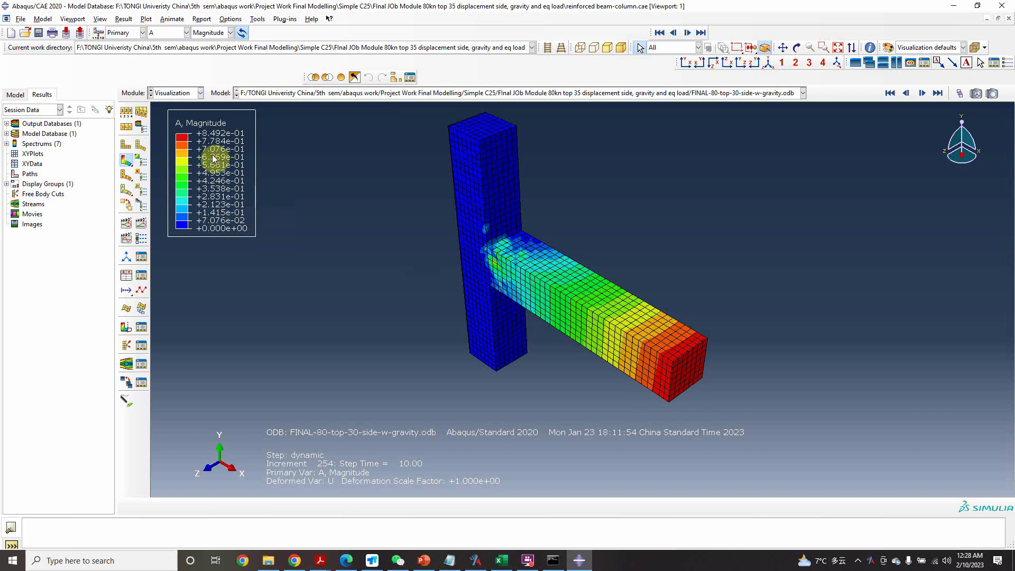
pyautogui.click(501, 560)
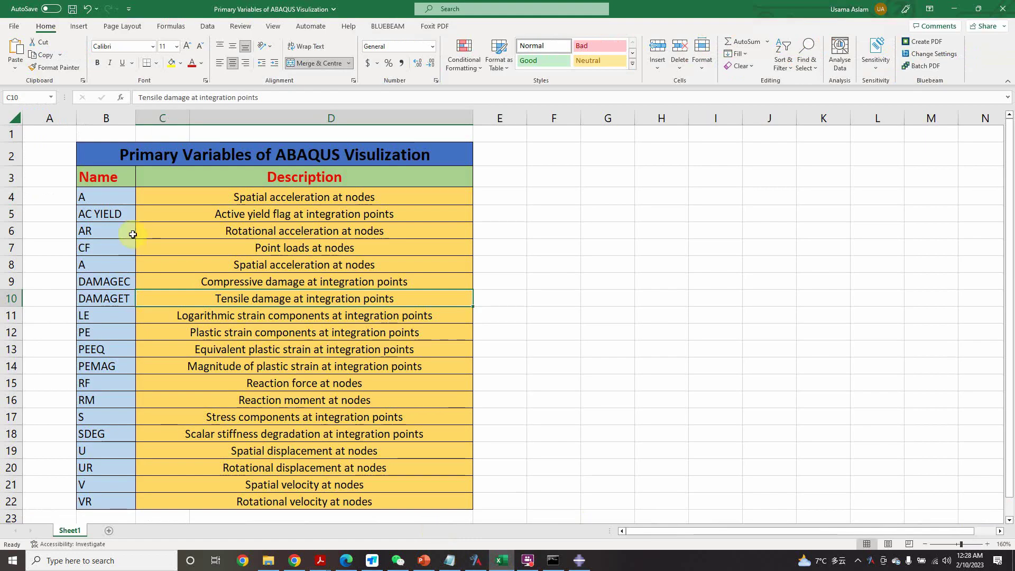
# Select AC YIELD in cell B5 of the Excel table as the next variable to plot.
pyautogui.click(93, 217)
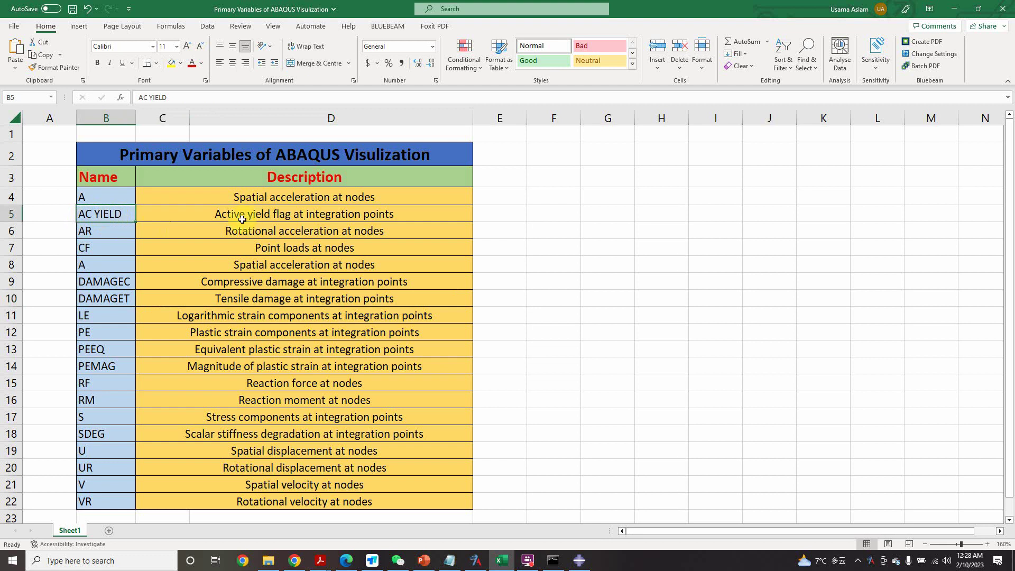
pyautogui.click(574, 562)
# Plot the AC YIELD contour on the beam-column model, showing yielded elements at the joint.
pyautogui.click(186, 33)
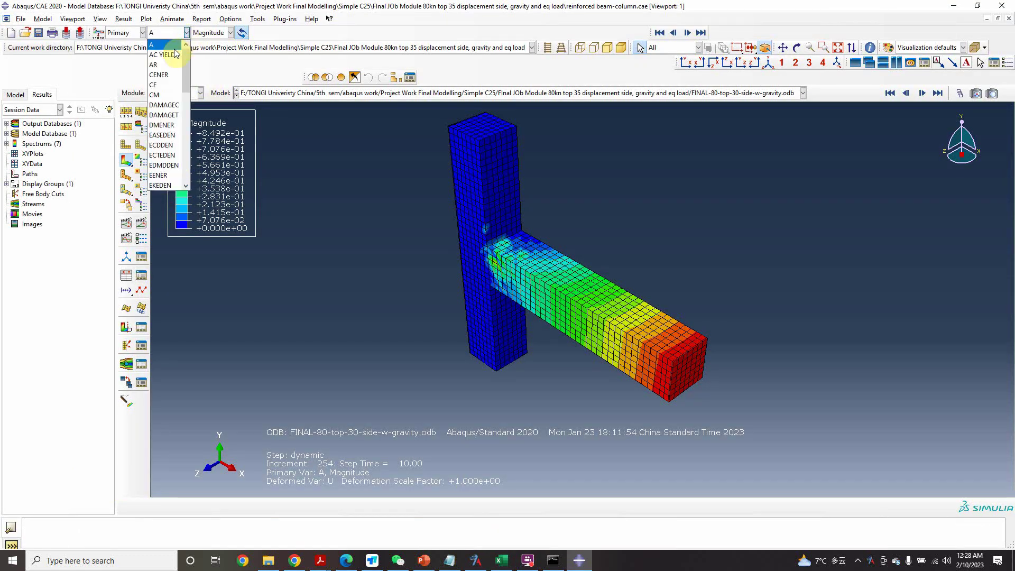
pyautogui.click(163, 54)
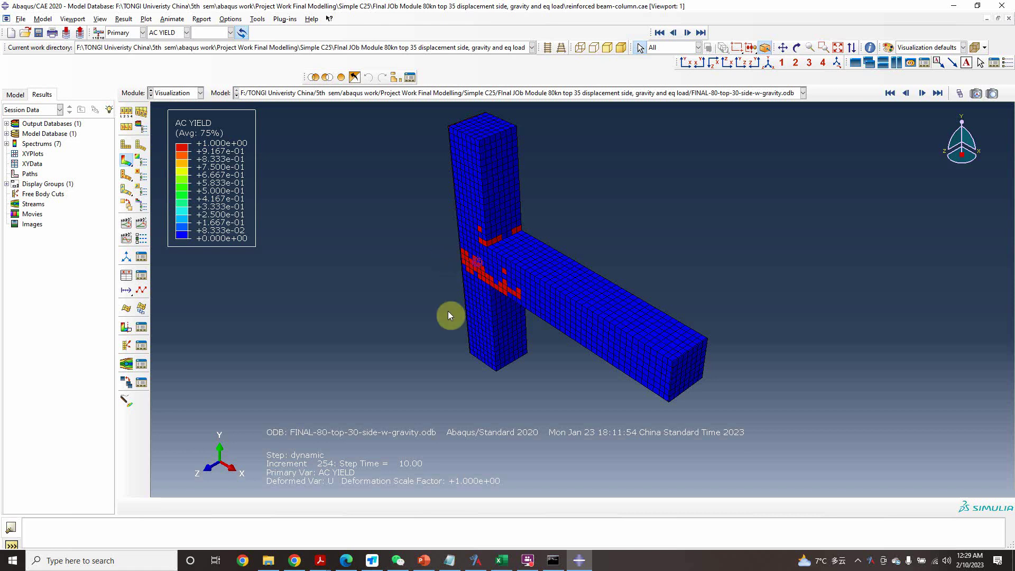
pyautogui.click(502, 560)
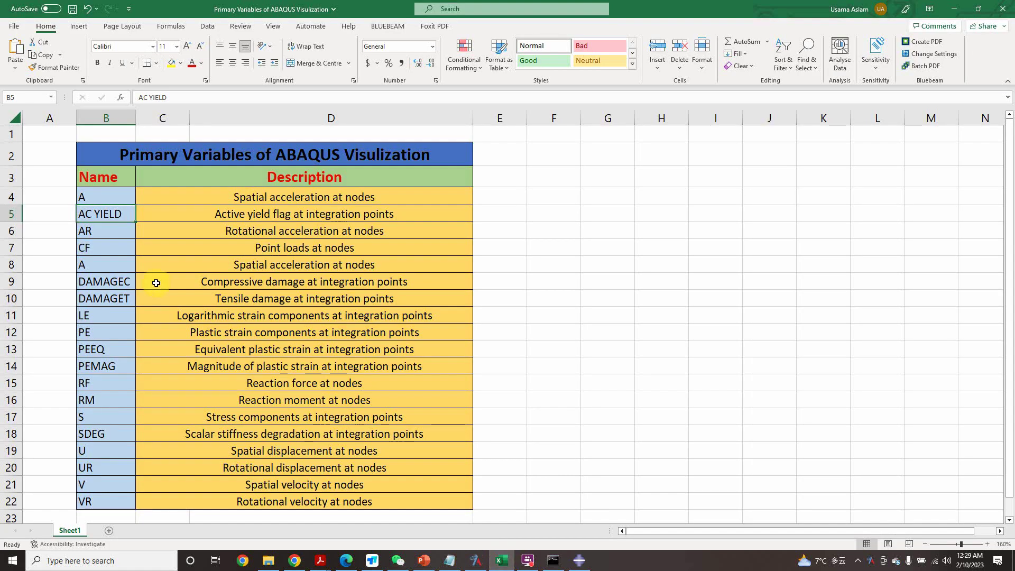
# Select AR, rotational acceleration at nodes, in cell B6 as the next variable.
pyautogui.click(105, 231)
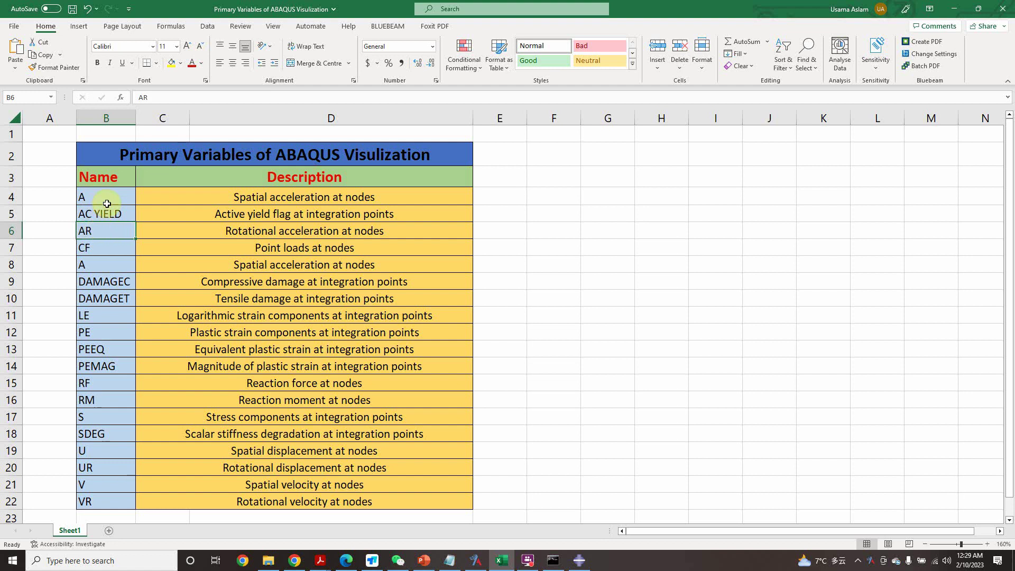
pyautogui.click(577, 559)
# Plot the AR, Magnitude contour on the beam-column model, peaking at the free end.
pyautogui.click(185, 33)
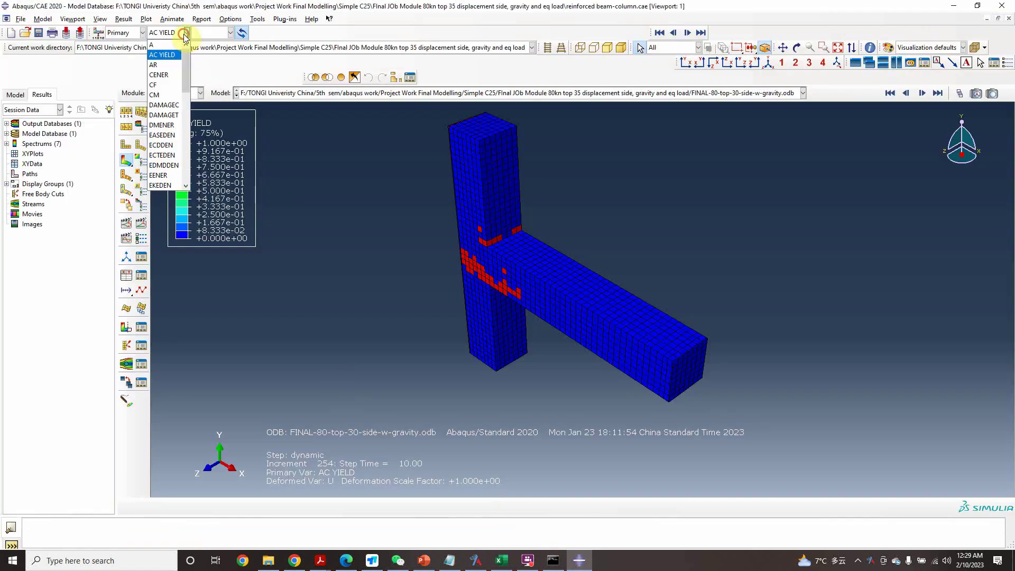
pyautogui.click(163, 65)
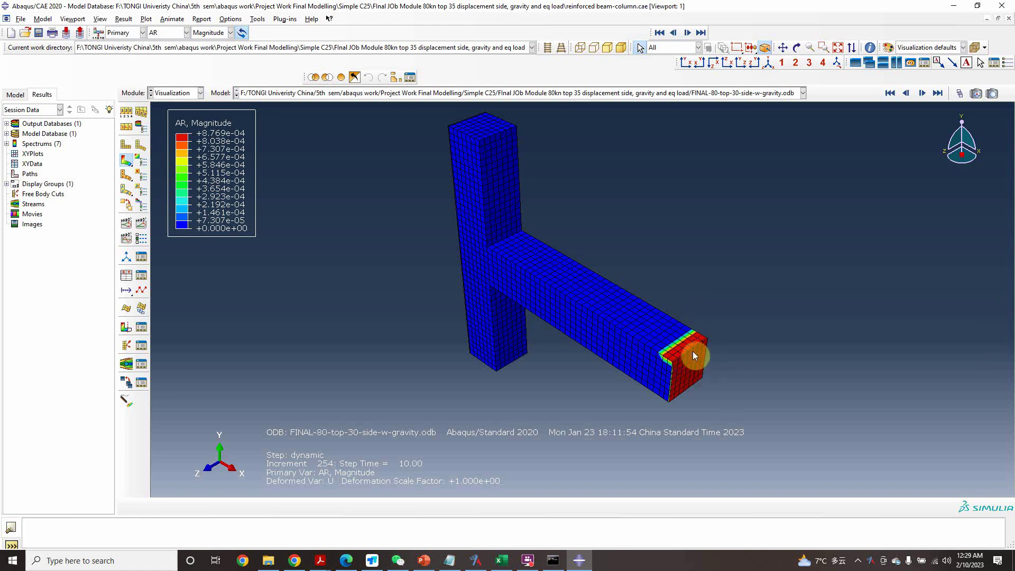
pyautogui.click(502, 560)
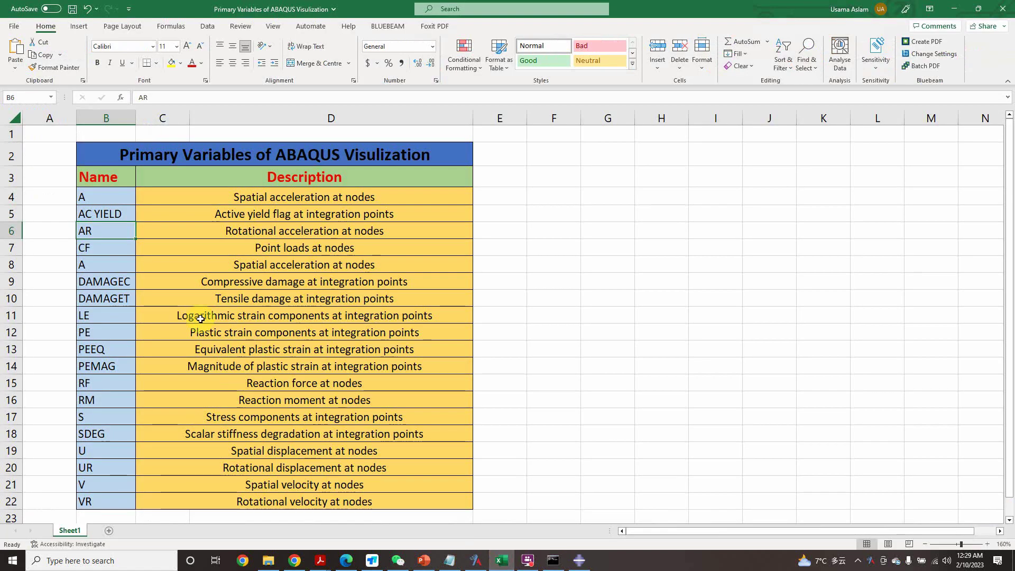
# Select CF, point loads at nodes, in cell B7 as the next variable.
pyautogui.click(100, 250)
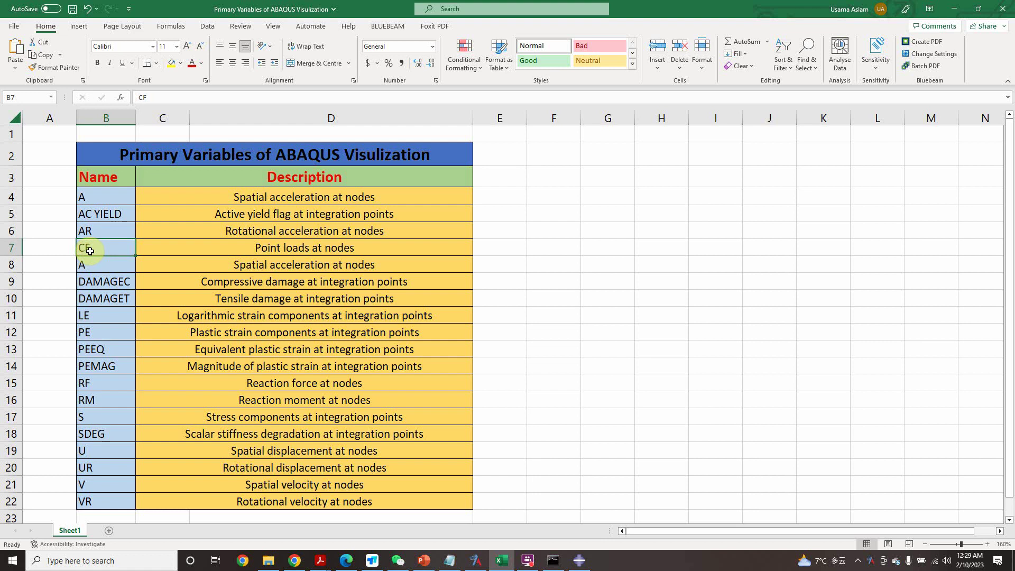
pyautogui.click(578, 560)
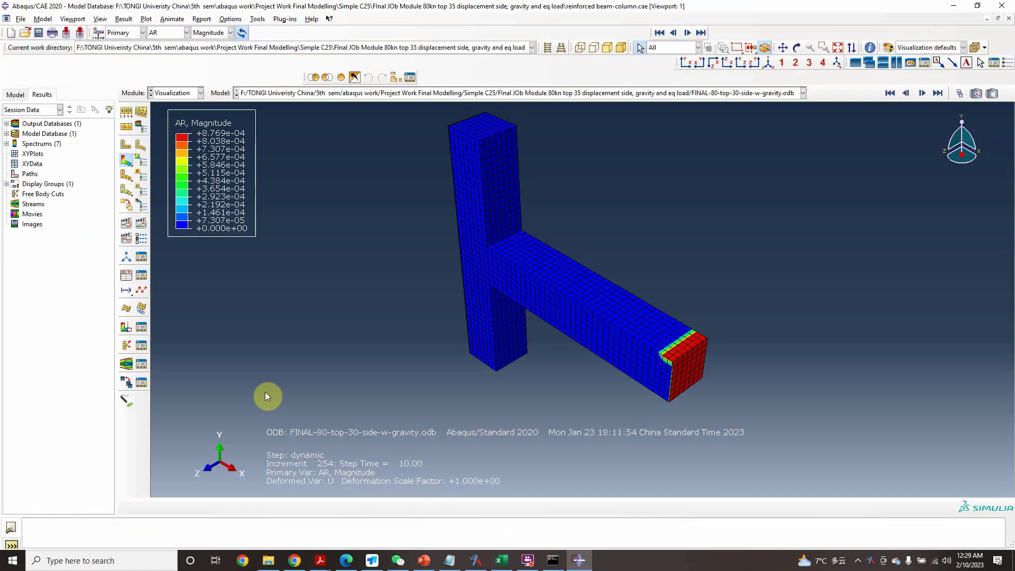
# Plot the CF, Magnitude contour, all blue with a legend up to 8.000e+04.
pyautogui.click(198, 100)
pyautogui.click(182, 33)
pyautogui.click(181, 34)
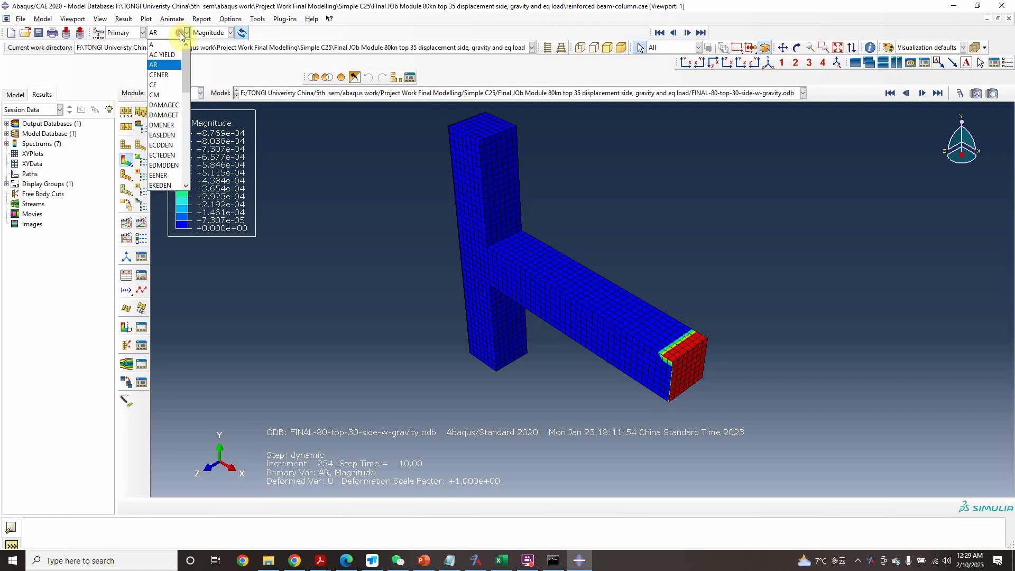
pyautogui.click(158, 84)
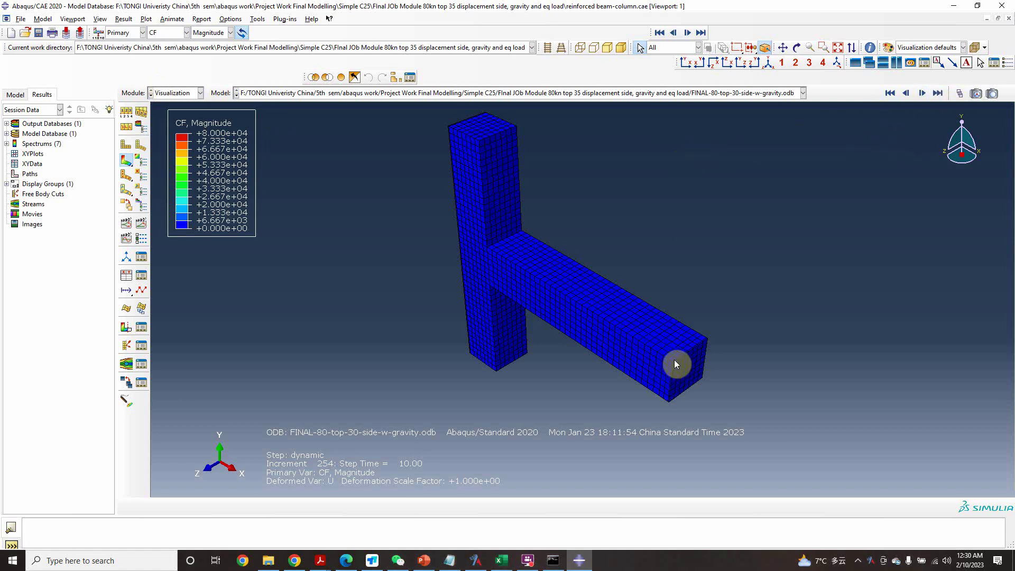
pyautogui.click(486, 136)
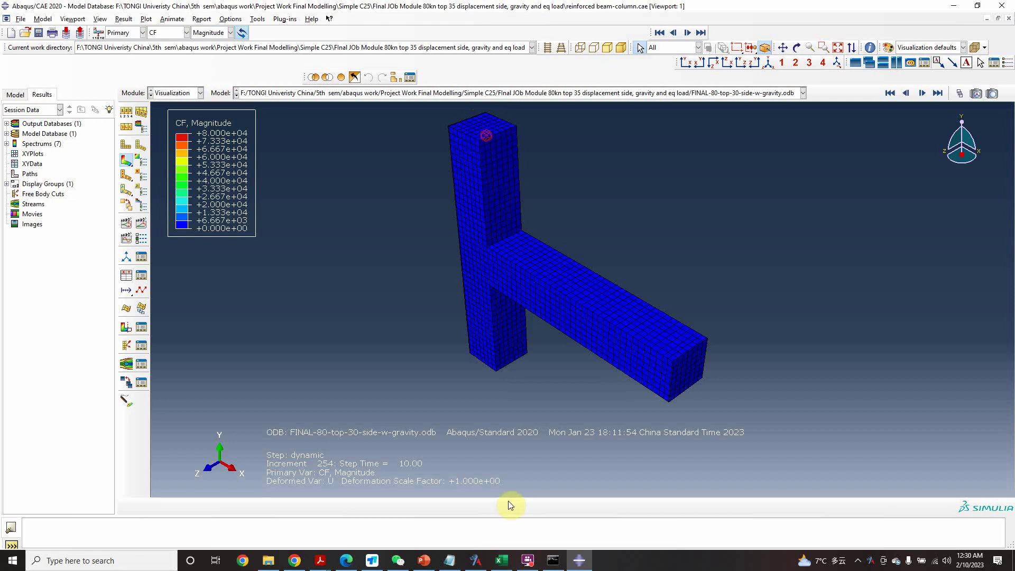
pyautogui.click(502, 560)
# Select DAMAGEC, compressive damage at integration points, in cell B9 as the next variable.
pyautogui.click(100, 265)
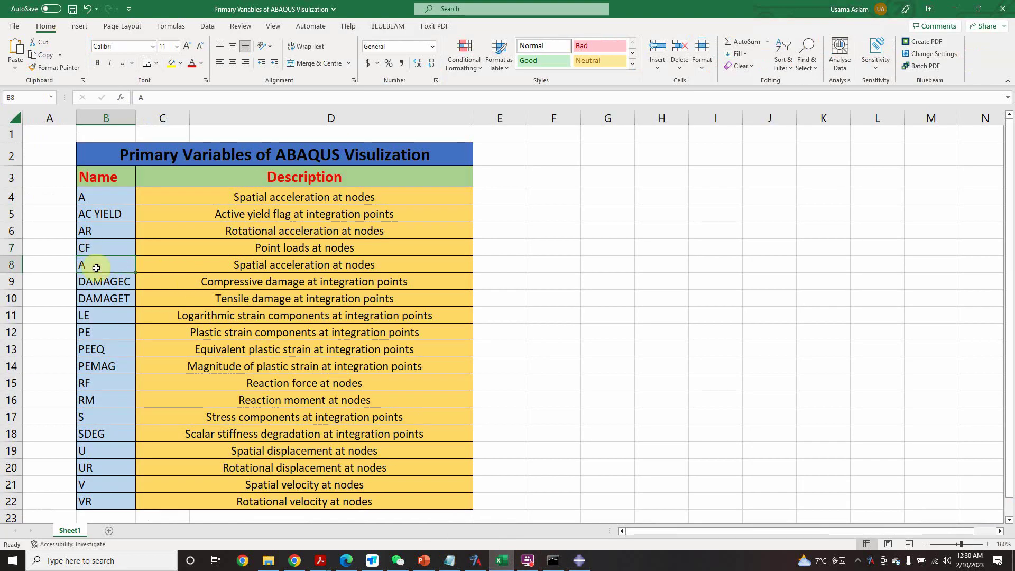
pyautogui.click(93, 282)
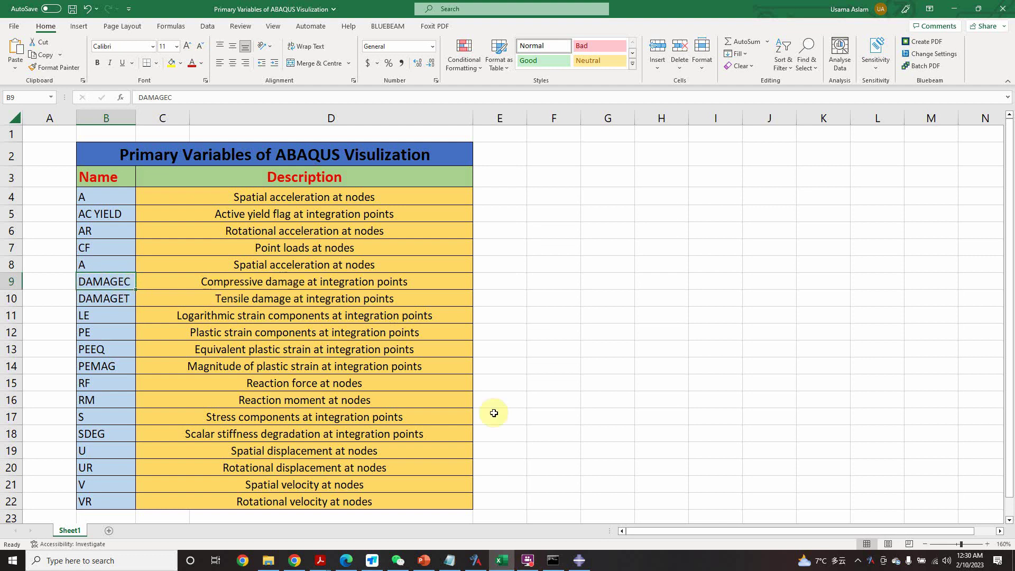
pyautogui.click(579, 560)
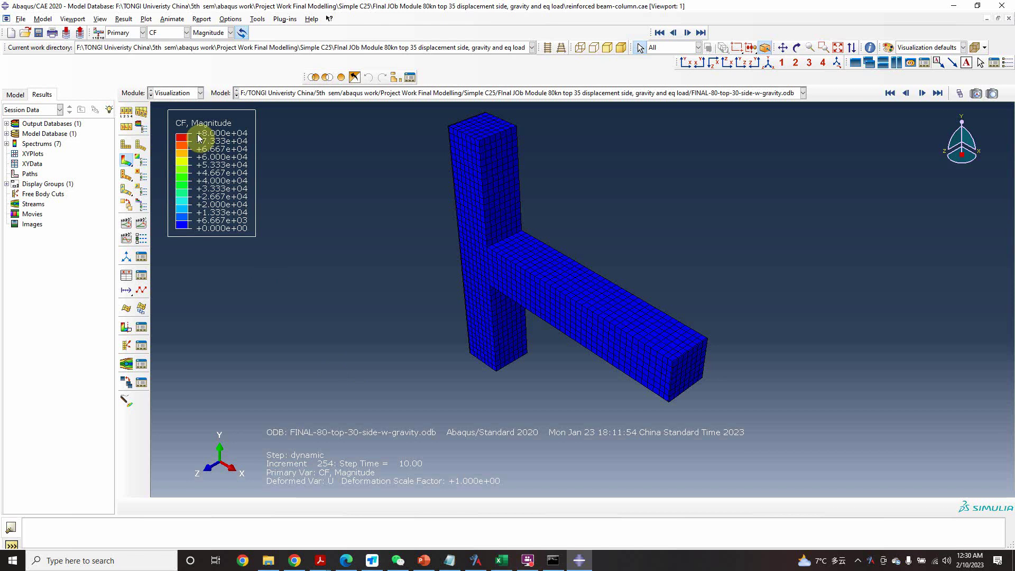
# Plot the DAMAGEC contour on the beam-column and mark DAMAGET (B10) next in Excel.
pyautogui.click(186, 32)
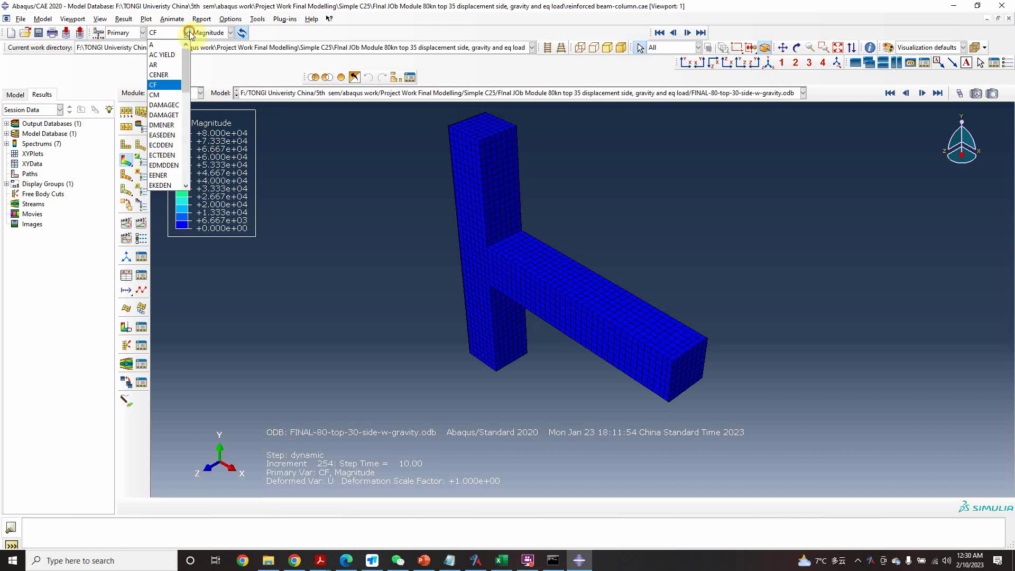
pyautogui.click(165, 106)
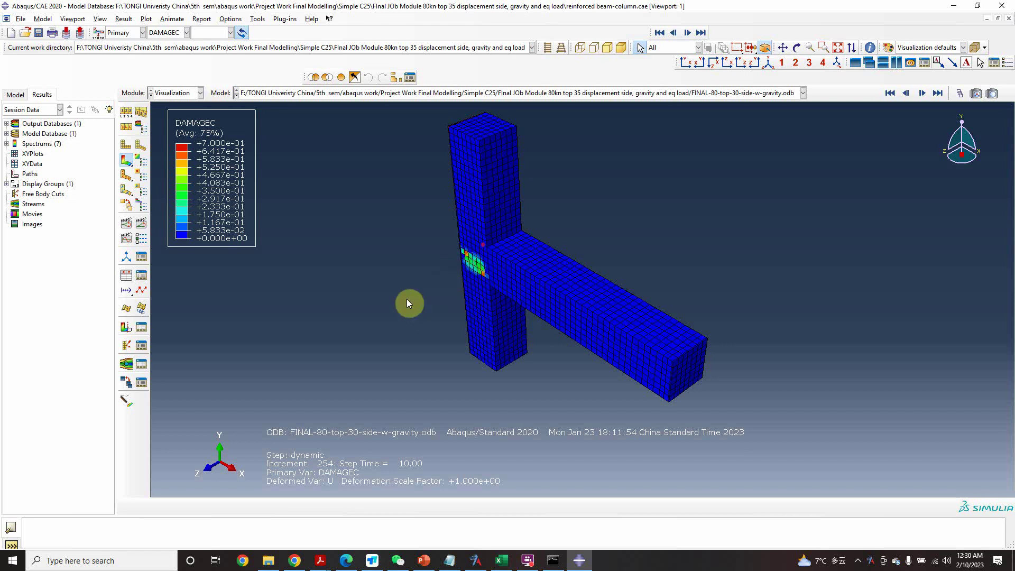
pyautogui.click(501, 560)
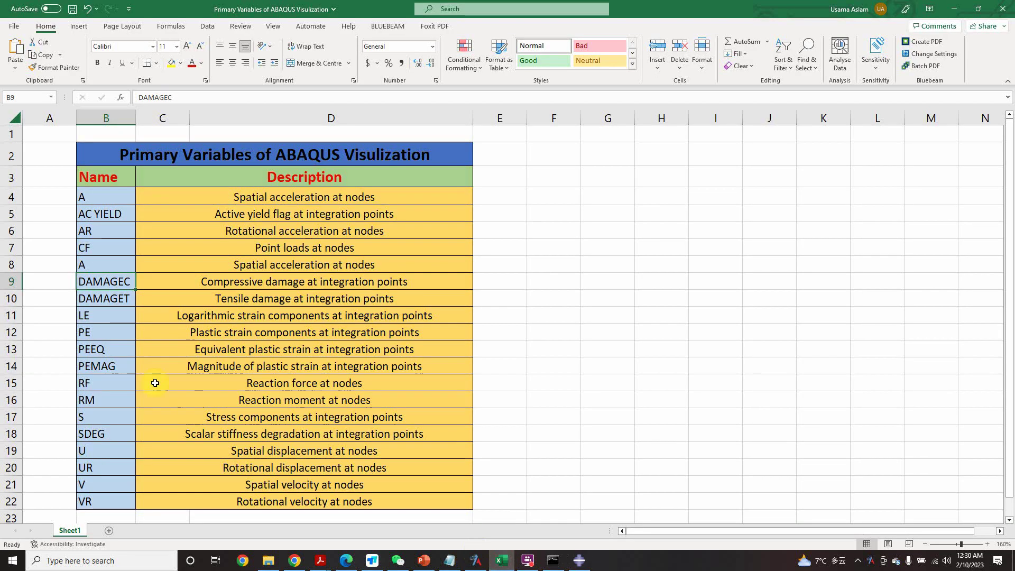
pyautogui.click(116, 302)
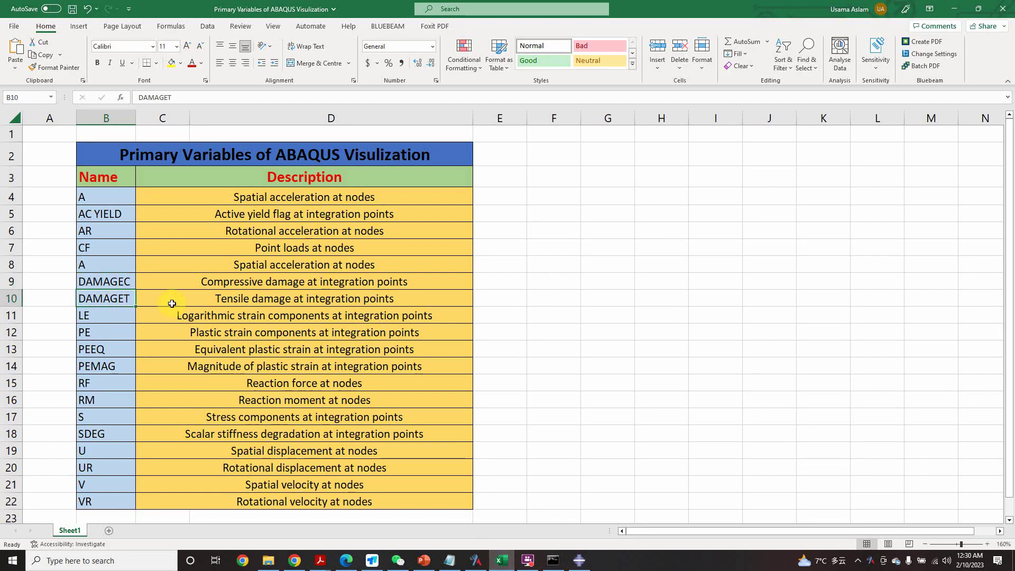
pyautogui.click(579, 560)
# Plot the DAMAGET tensile-damage contour on the beam-column model.
pyautogui.click(187, 33)
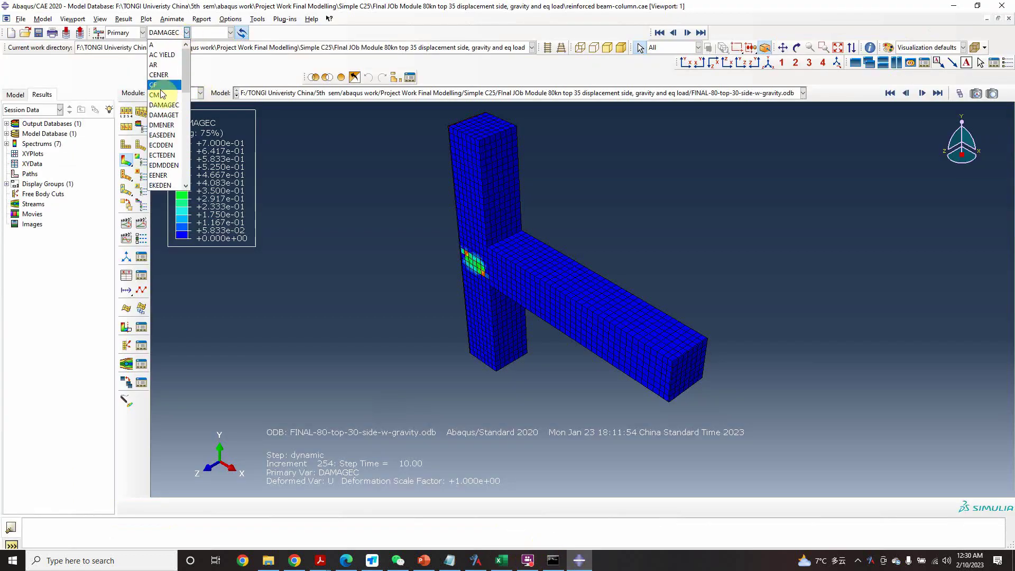
pyautogui.click(162, 116)
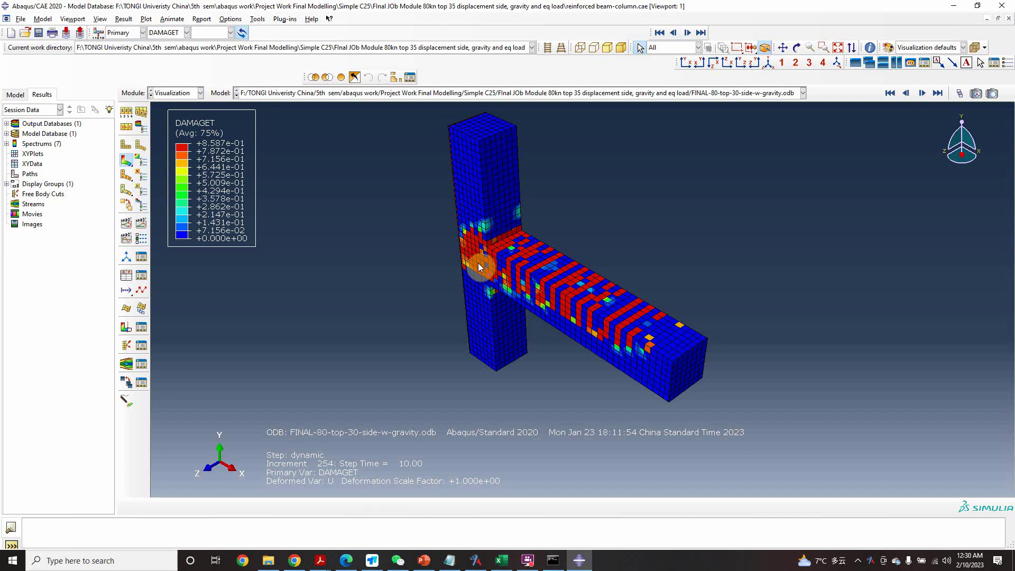
pyautogui.click(187, 33)
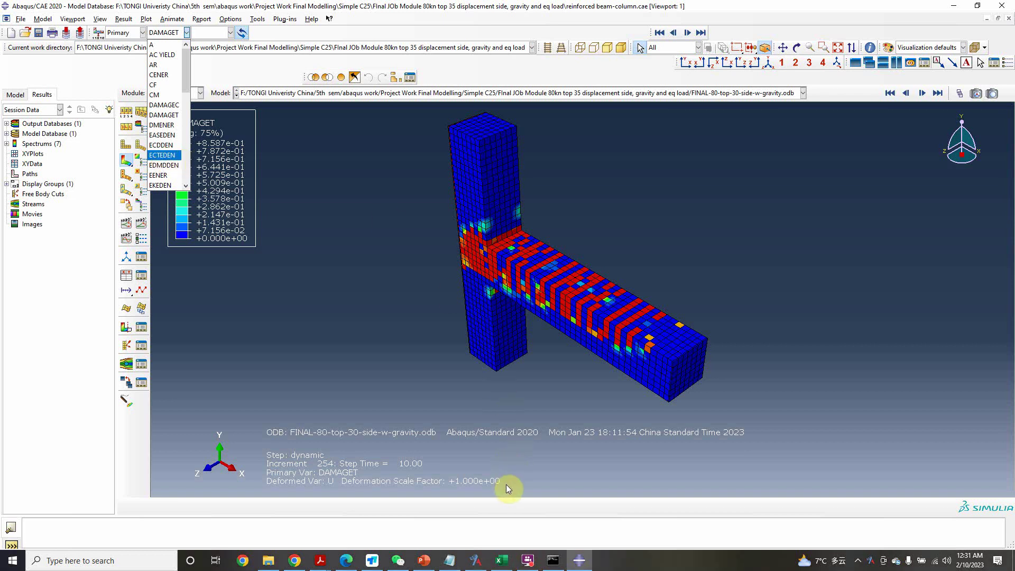
# Mark LE (cell B11) as the next variable in the Excel table.
pyautogui.click(502, 559)
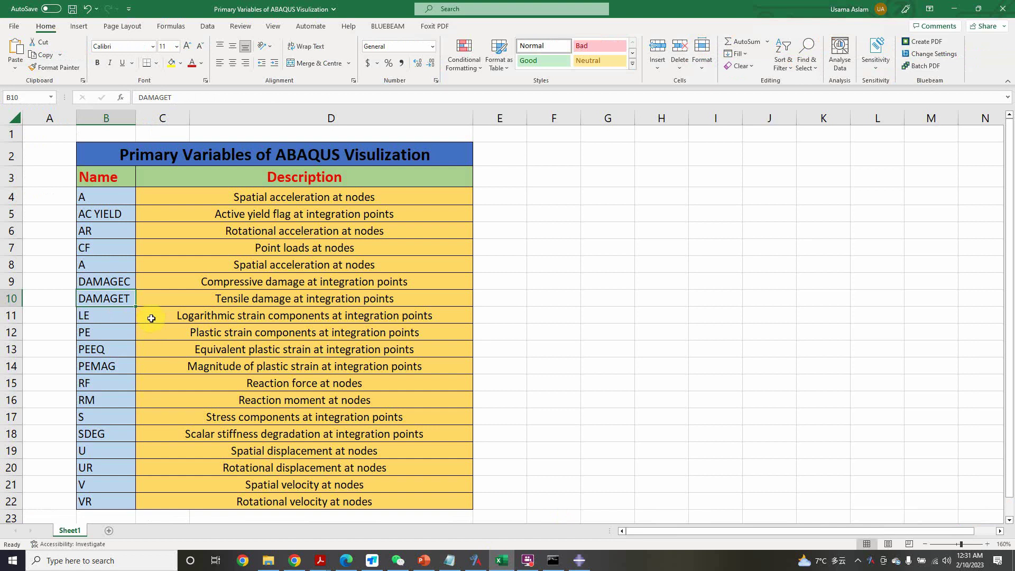
pyautogui.click(114, 318)
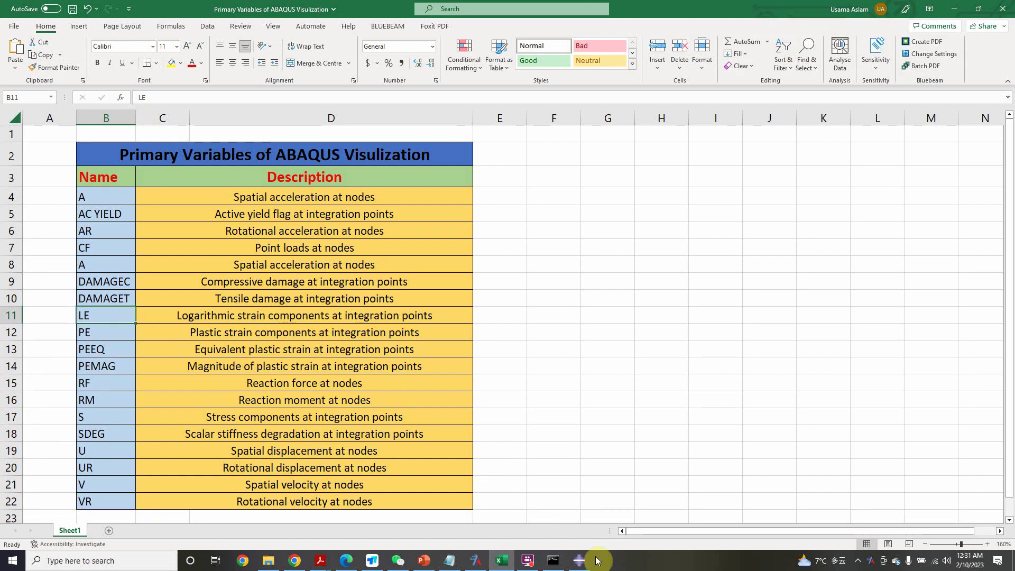
pyautogui.click(579, 559)
# Plot LE max in-plane principal strain and animate the deformation scale factor.
pyautogui.click(186, 32)
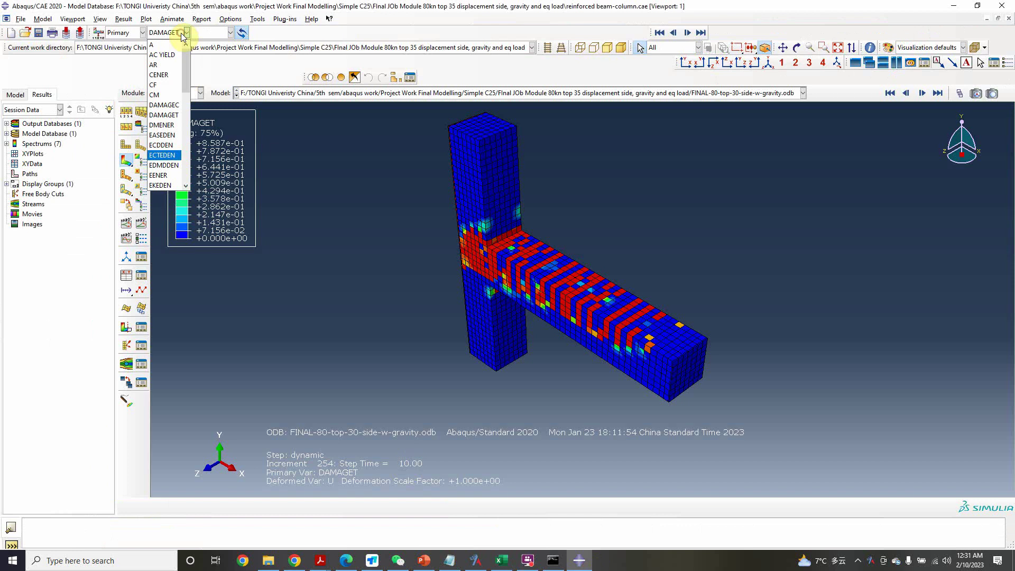
pyautogui.scroll(-4, 168, 105)
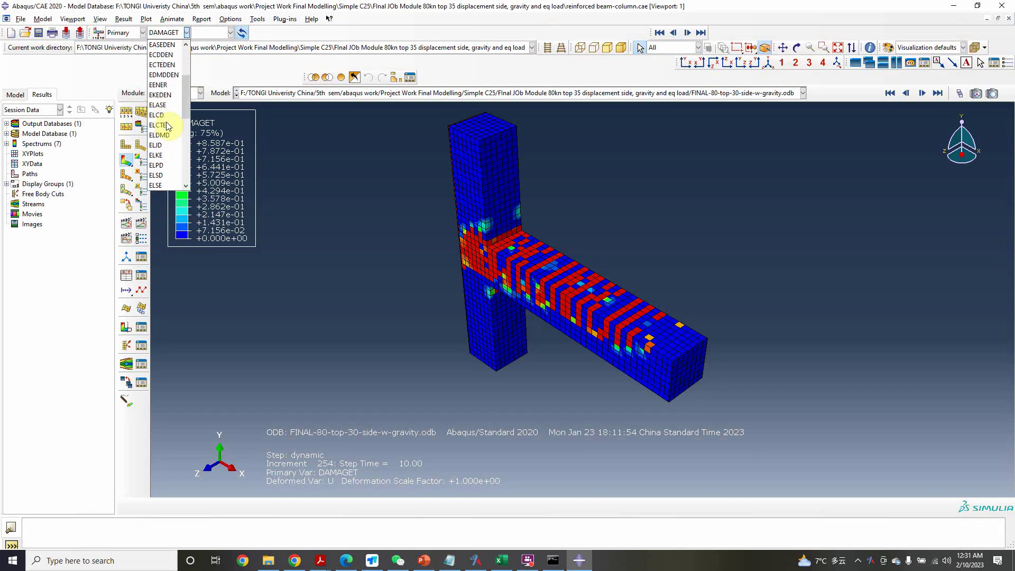
pyautogui.scroll(-3, 168, 125)
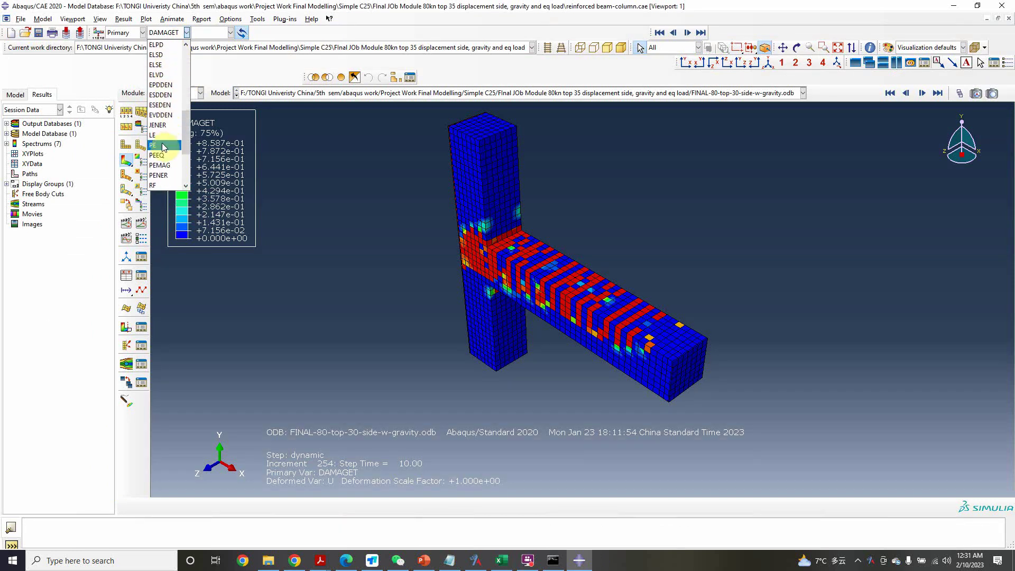
pyautogui.click(160, 134)
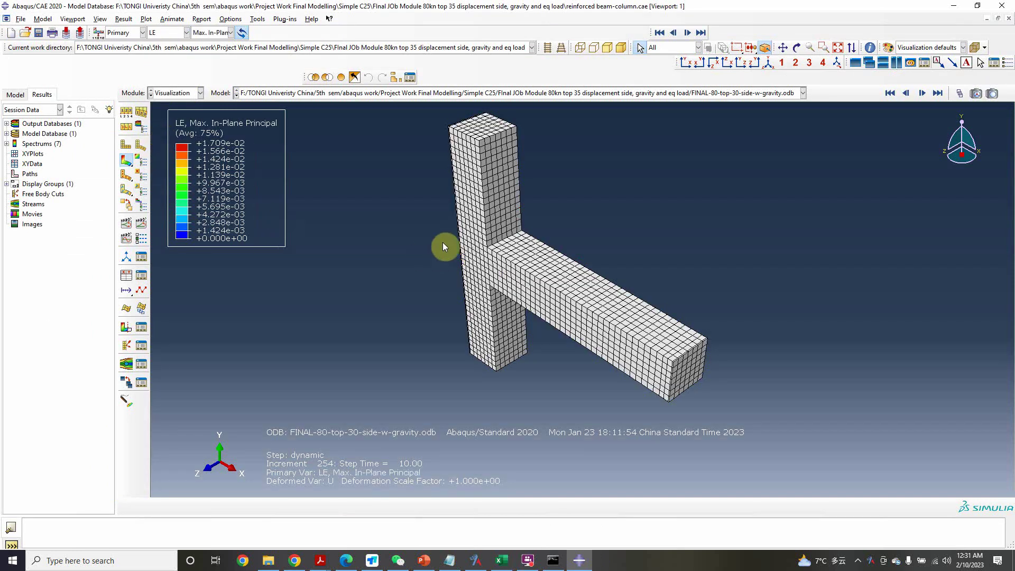
pyautogui.click(130, 227)
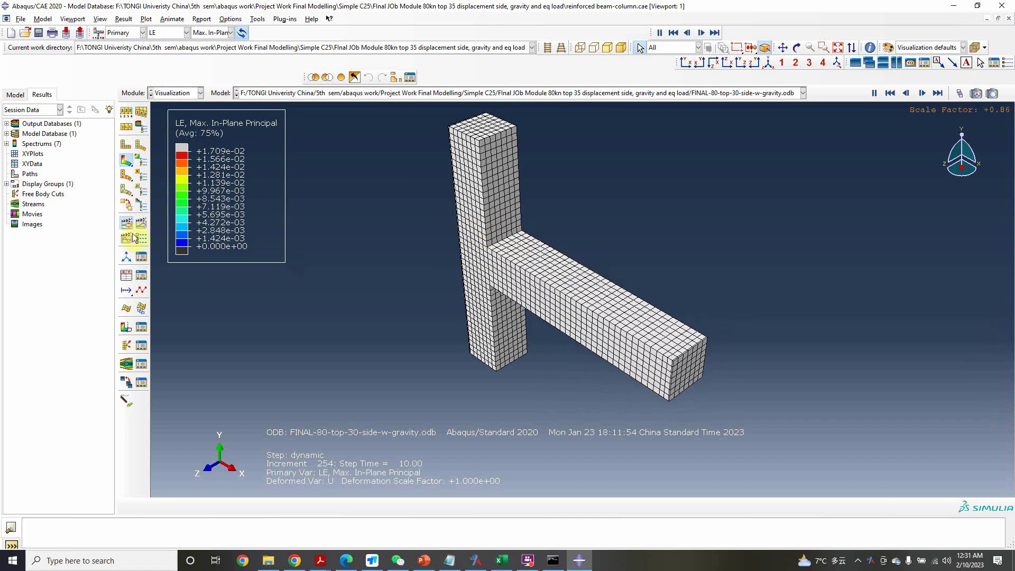
# Mark PE (cell B12) as the next variable in the Excel reference table.
pyautogui.click(501, 561)
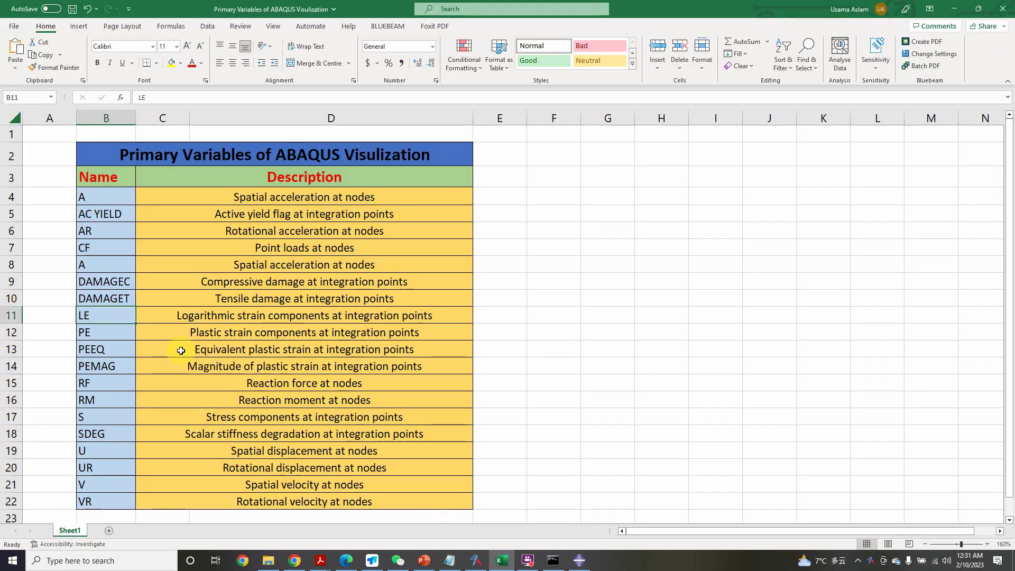
pyautogui.click(101, 334)
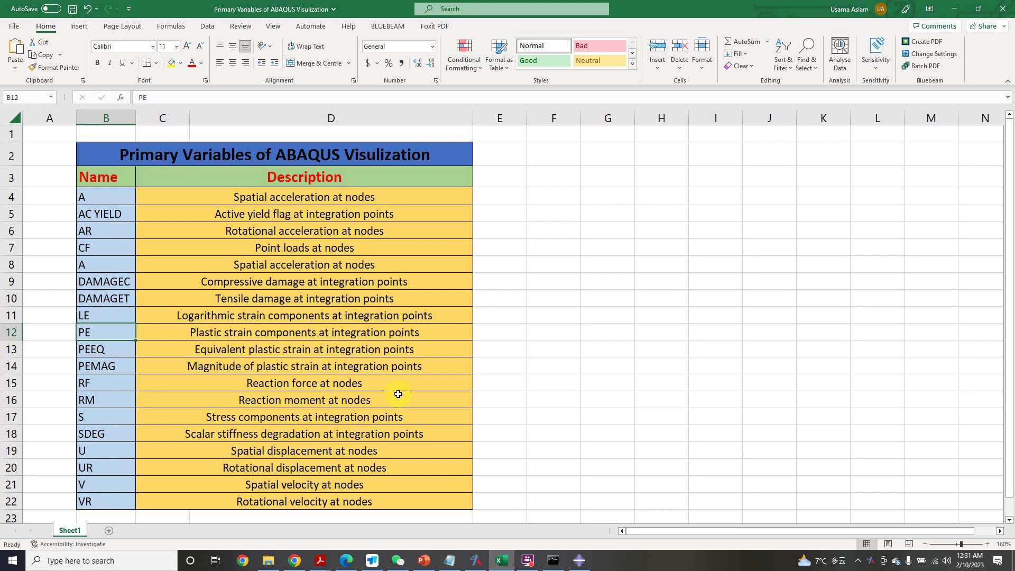
pyautogui.click(579, 561)
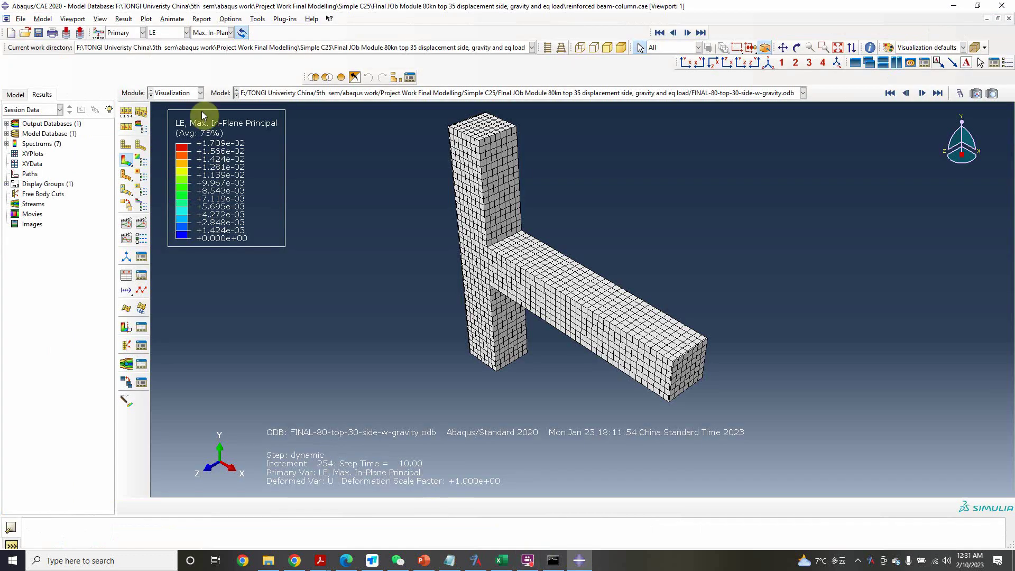
# Plot PE max in-plane principal plastic strain on the beam-column.
pyautogui.click(179, 36)
pyautogui.click(157, 147)
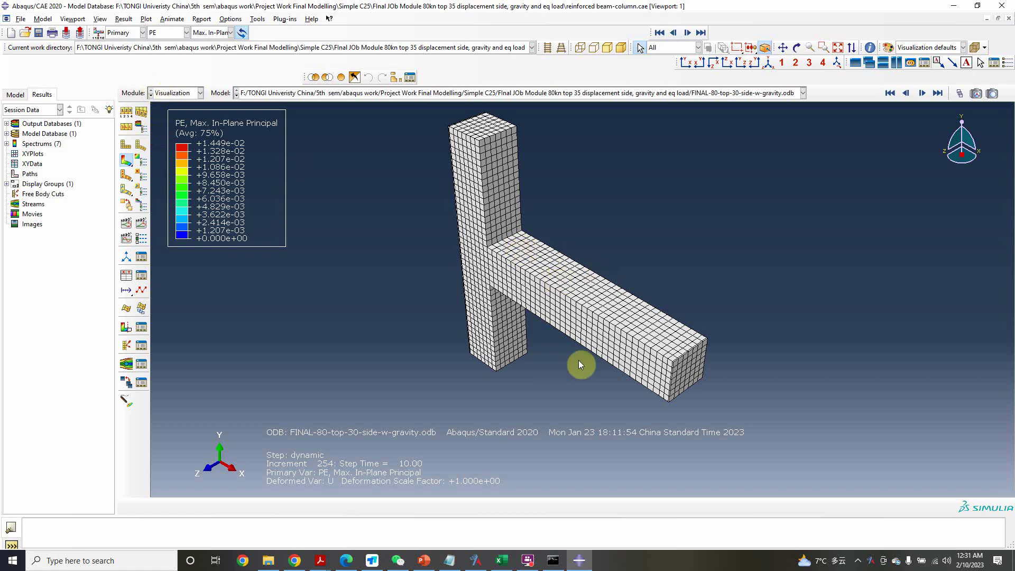
# Mark PEEQ (cell B13) as the next variable in the Excel table.
pyautogui.click(501, 560)
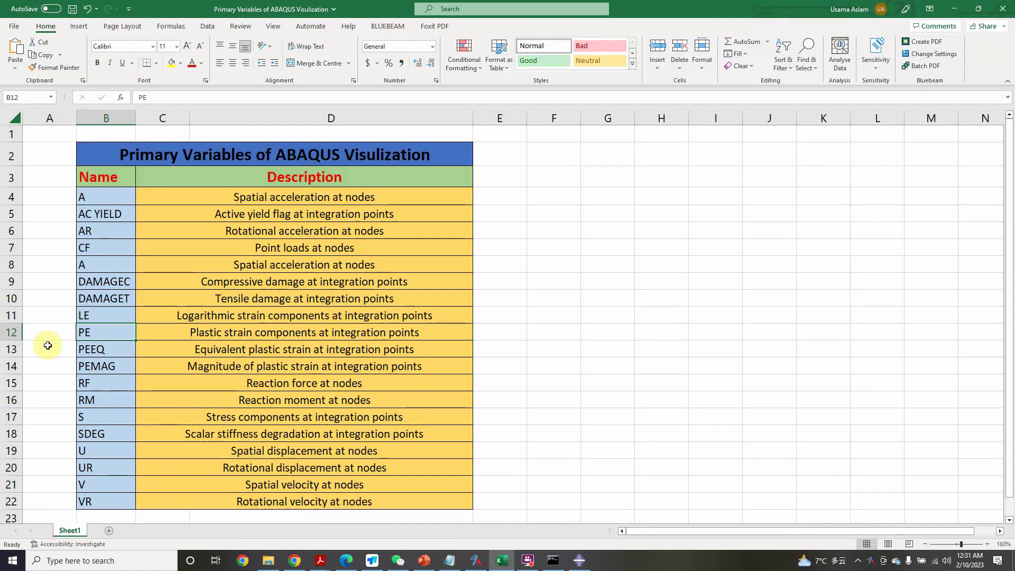
pyautogui.click(105, 350)
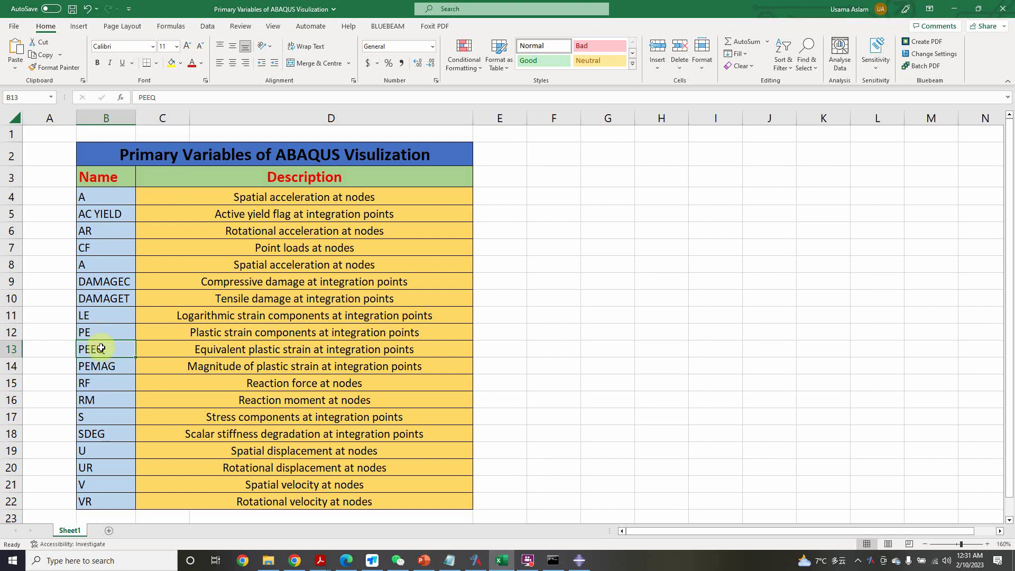
pyautogui.click(579, 560)
pyautogui.click(177, 37)
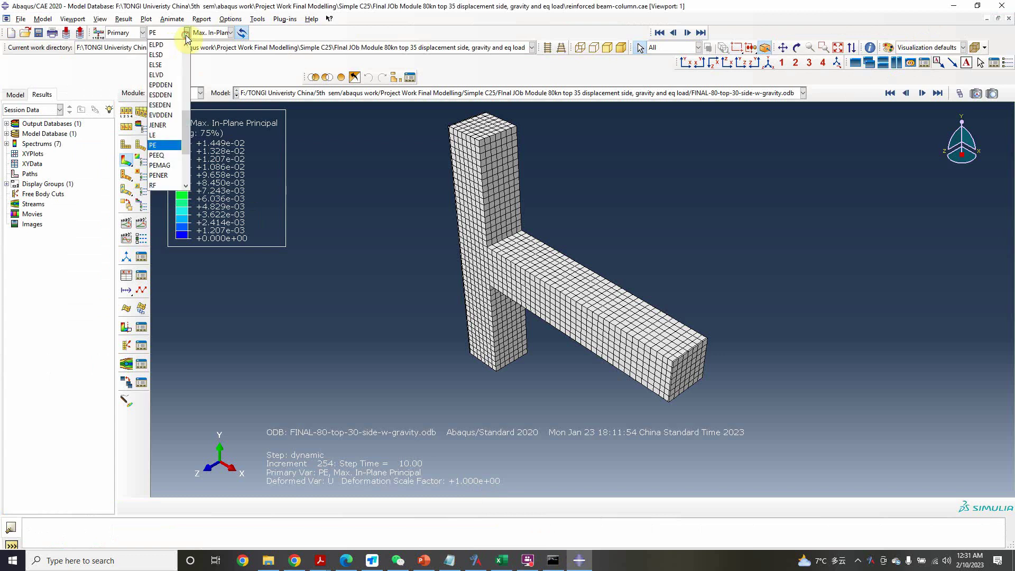
# Plot PEEQ, rotate and restore the isometric view, then mark PEMAG (B14) in Excel.
pyautogui.click(170, 154)
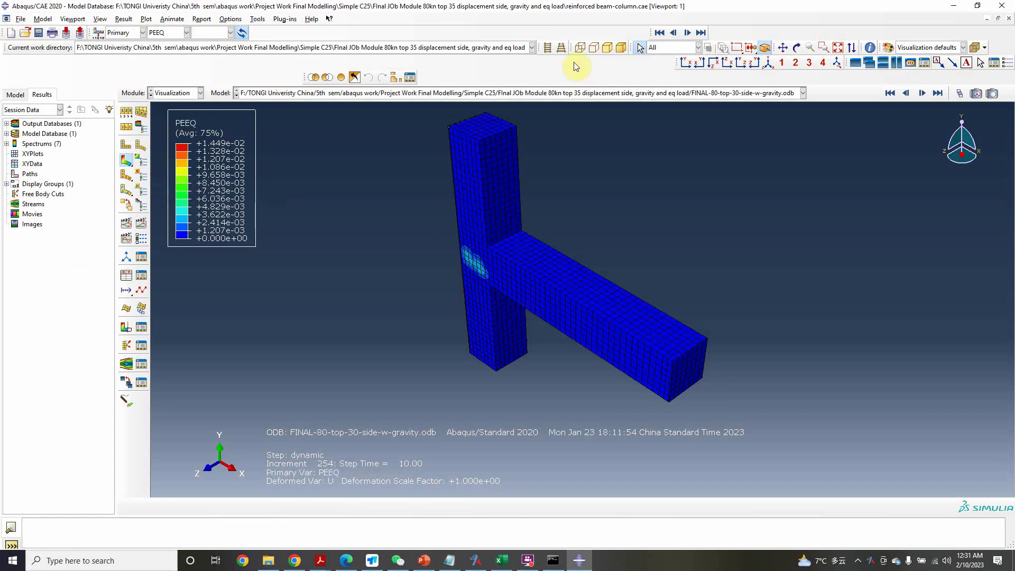
pyautogui.click(796, 47)
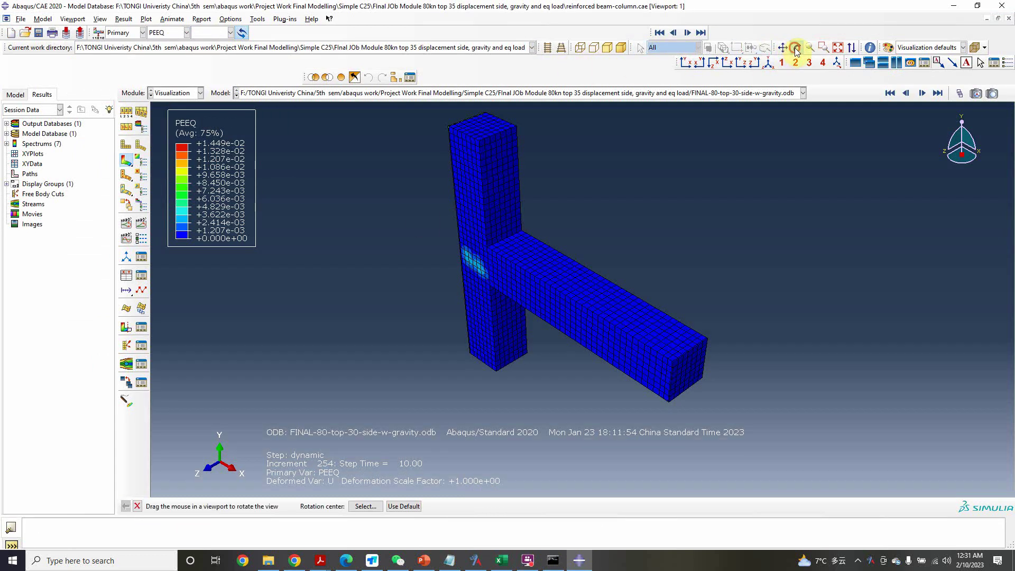
pyautogui.click(796, 47)
pyautogui.click(796, 47)
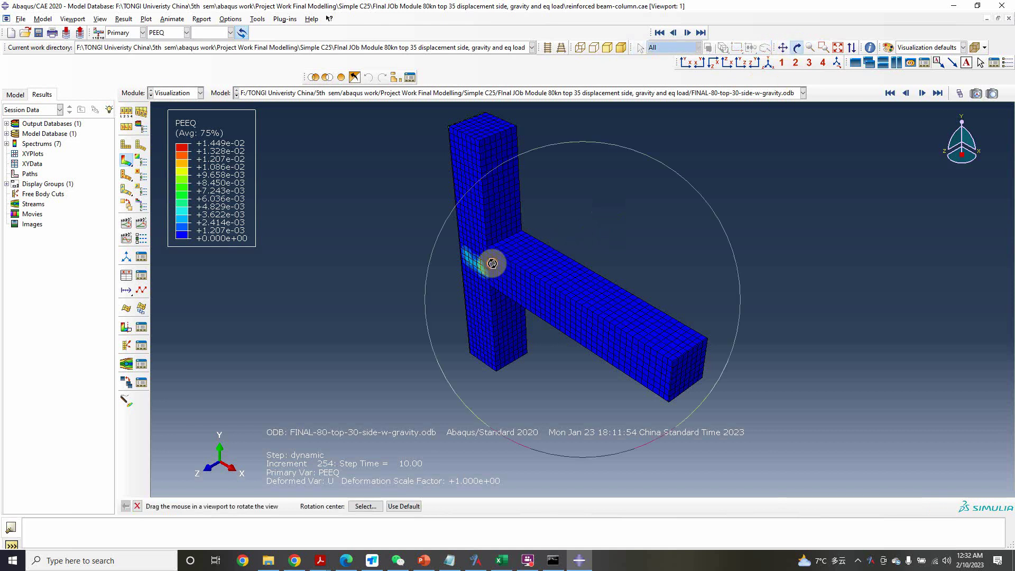
pyautogui.moveTo(492, 263); pyautogui.dragTo(665, 312)
pyautogui.click(767, 62)
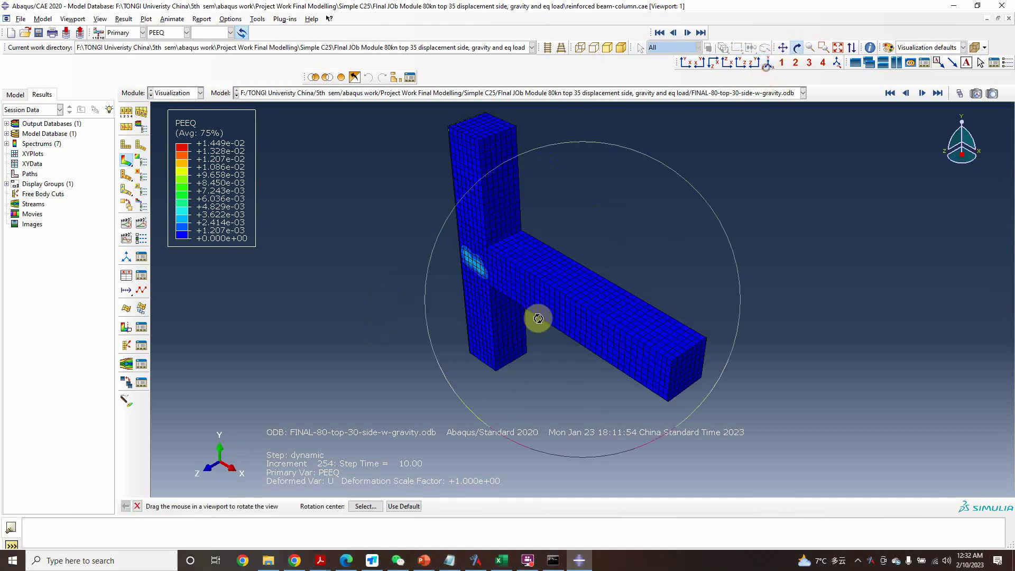
pyautogui.click(502, 560)
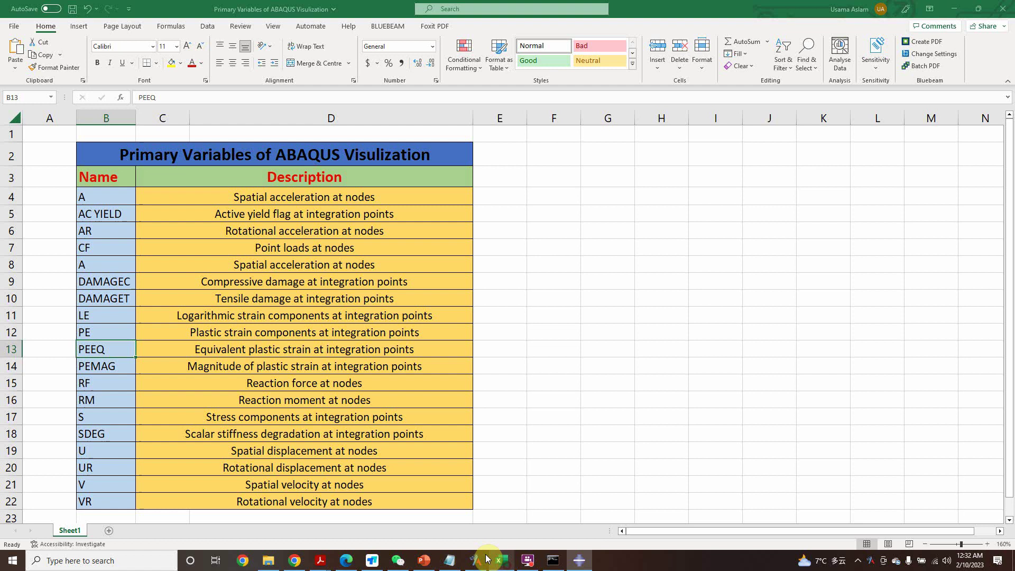
pyautogui.click(115, 367)
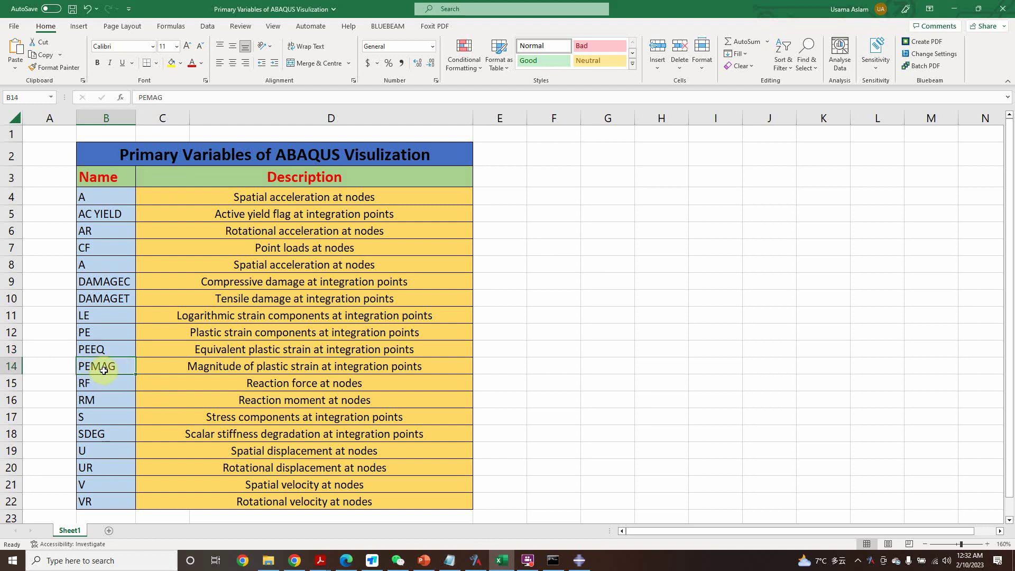
# Plot PEMAG on the beam-column, inspect its hot zone, and restore the isometric view.
pyautogui.click(579, 560)
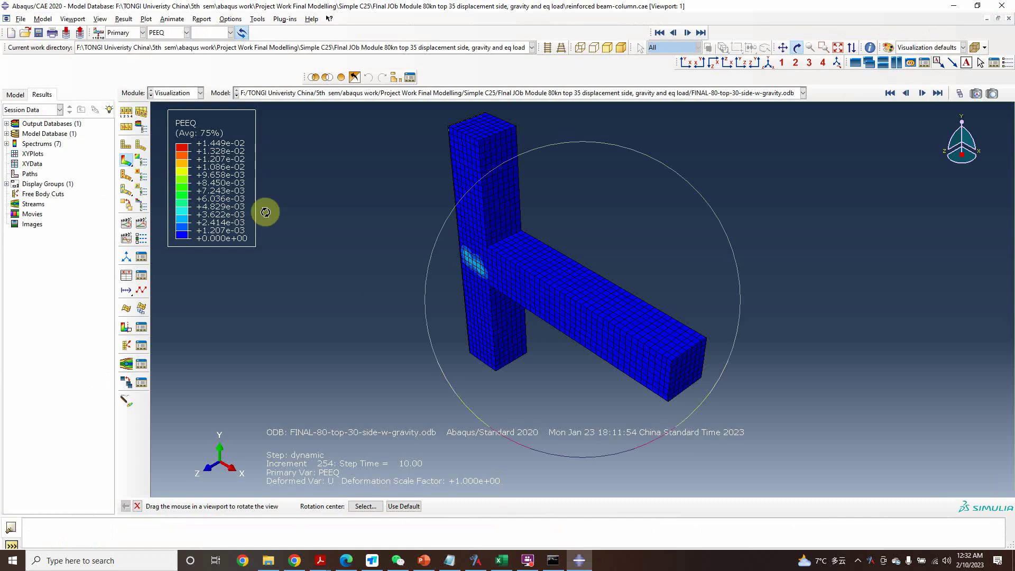
pyautogui.click(186, 32)
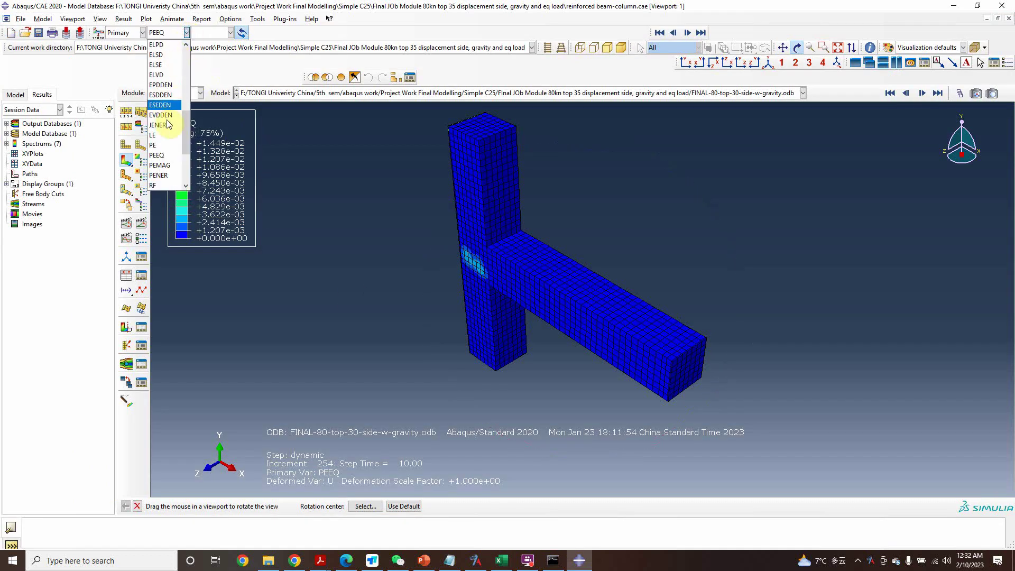
pyautogui.click(164, 167)
pyautogui.moveTo(473, 259); pyautogui.dragTo(593, 303)
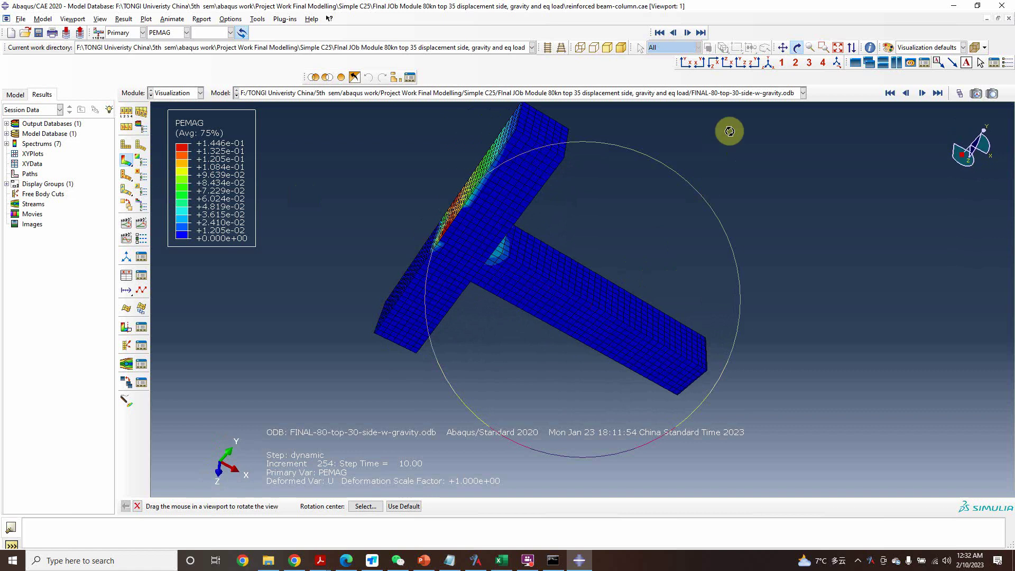
pyautogui.click(767, 62)
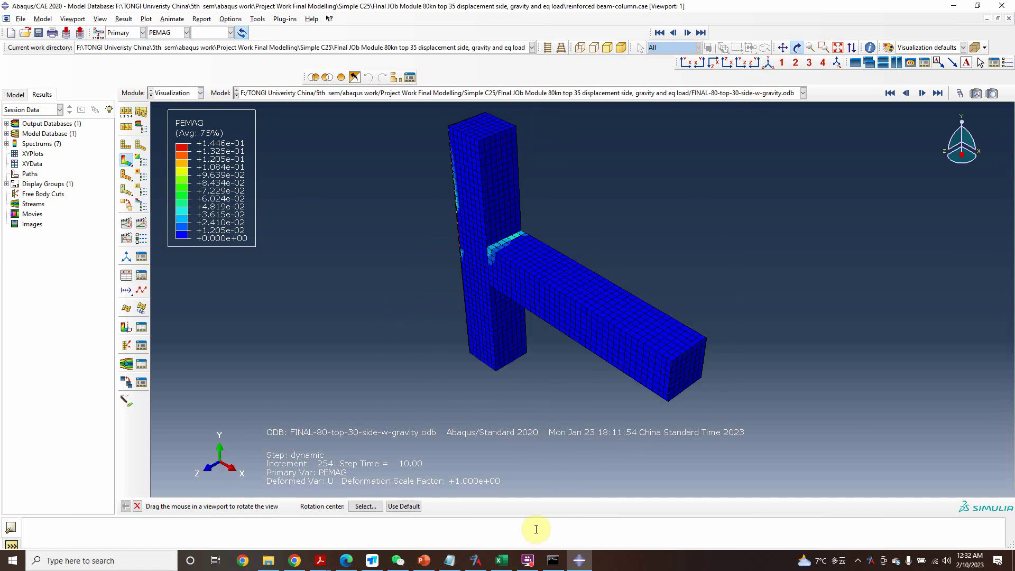
pyautogui.press('Escape')
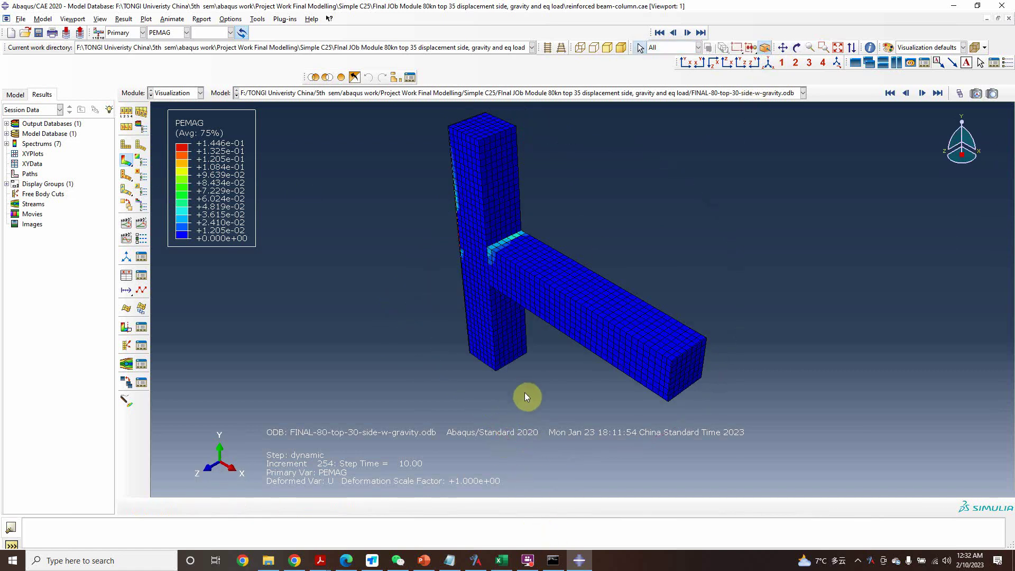
pyautogui.click(501, 560)
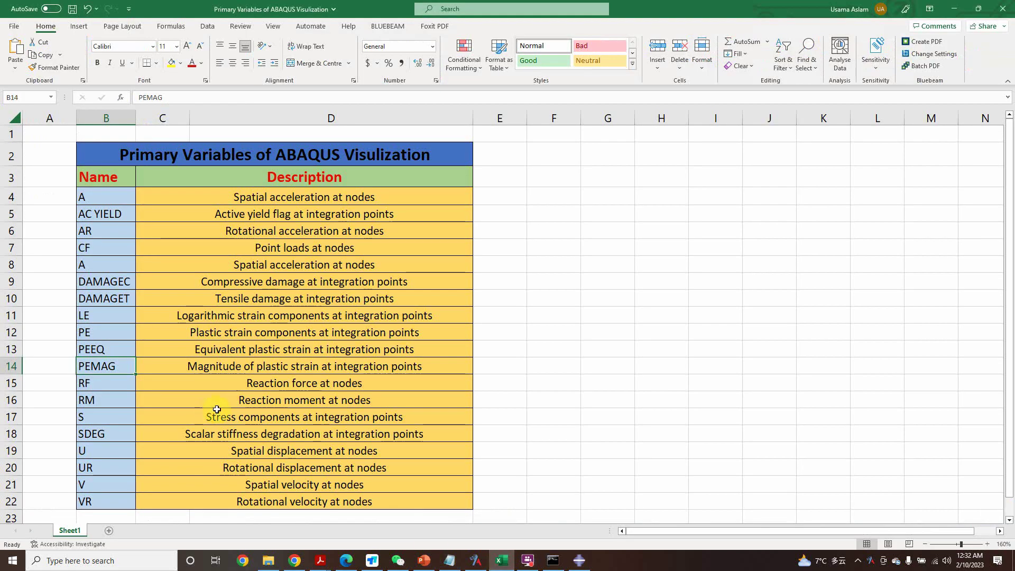
# Locate RF in B15, plot RF magnitude in Abaqus, then select RM in B16.
pyautogui.click(107, 386)
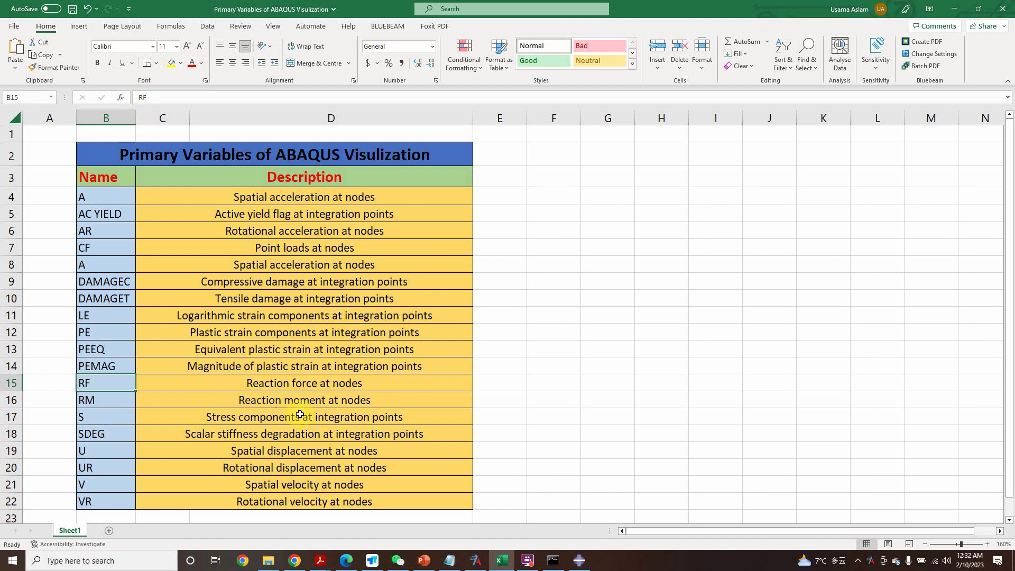
pyautogui.click(577, 559)
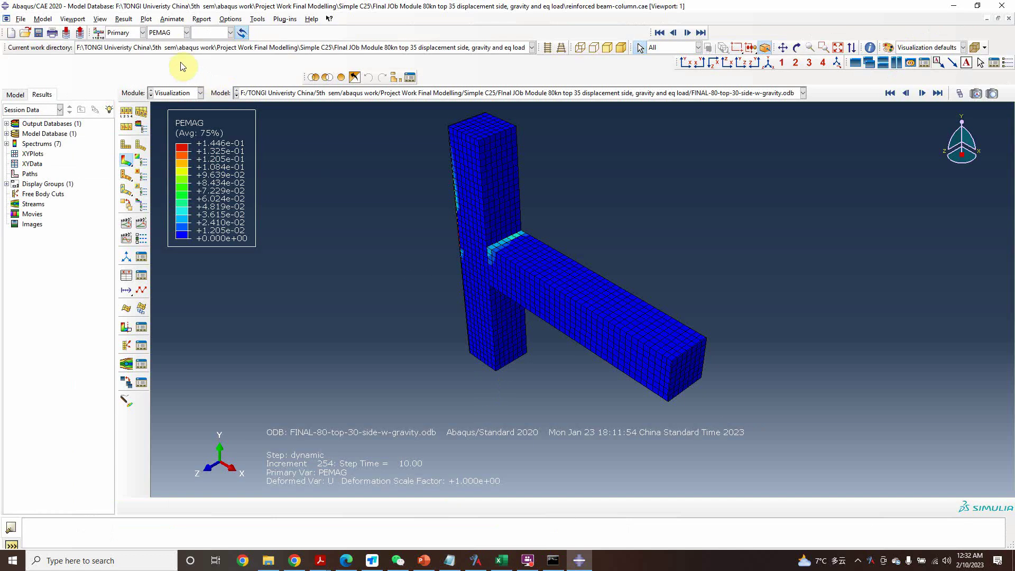
pyautogui.click(186, 32)
pyautogui.click(159, 188)
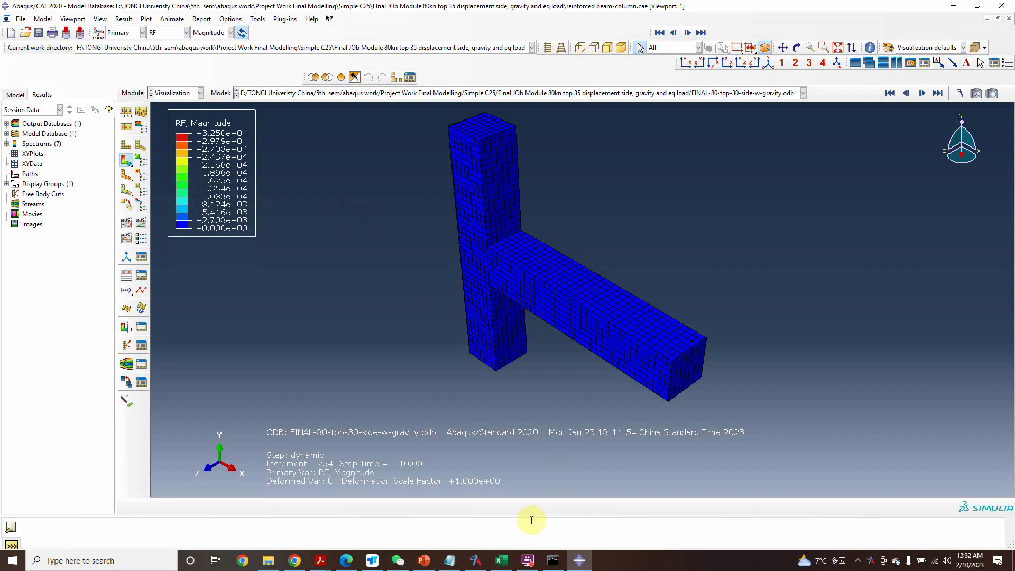
pyautogui.click(501, 559)
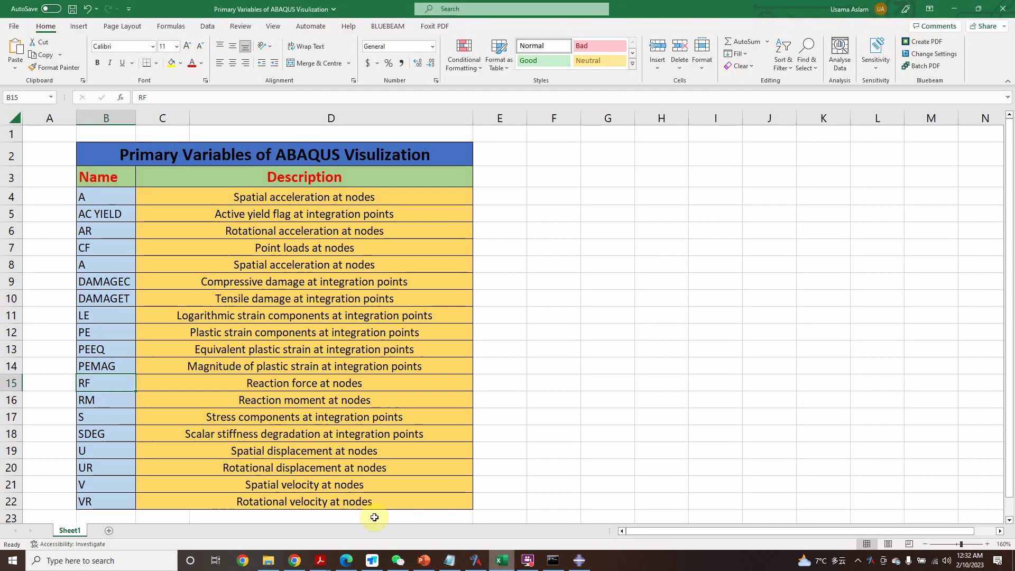
pyautogui.click(102, 403)
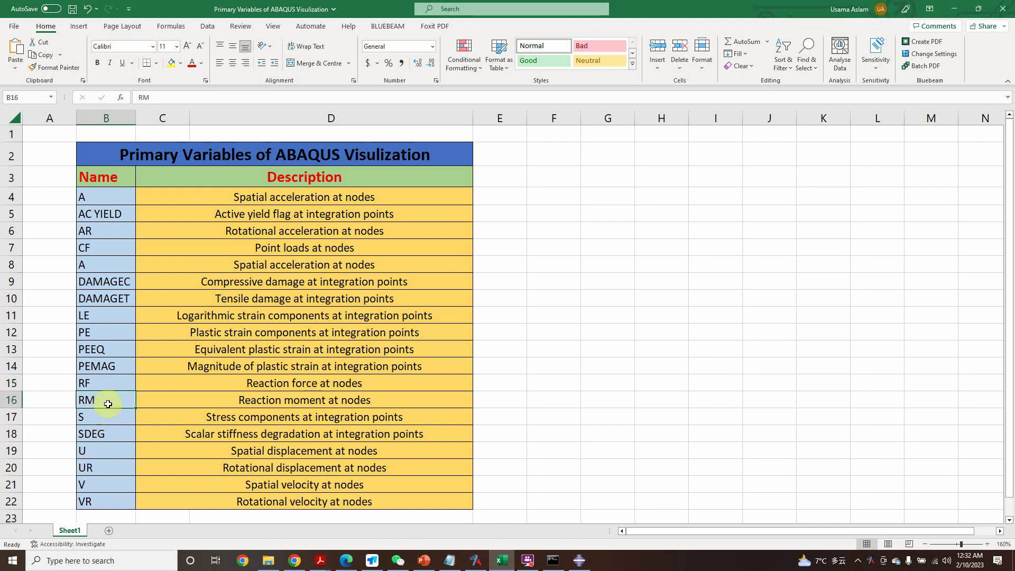
# Replot PEMAG in place of RF, then check S (cell B17) in the Excel table.
pyautogui.click(579, 559)
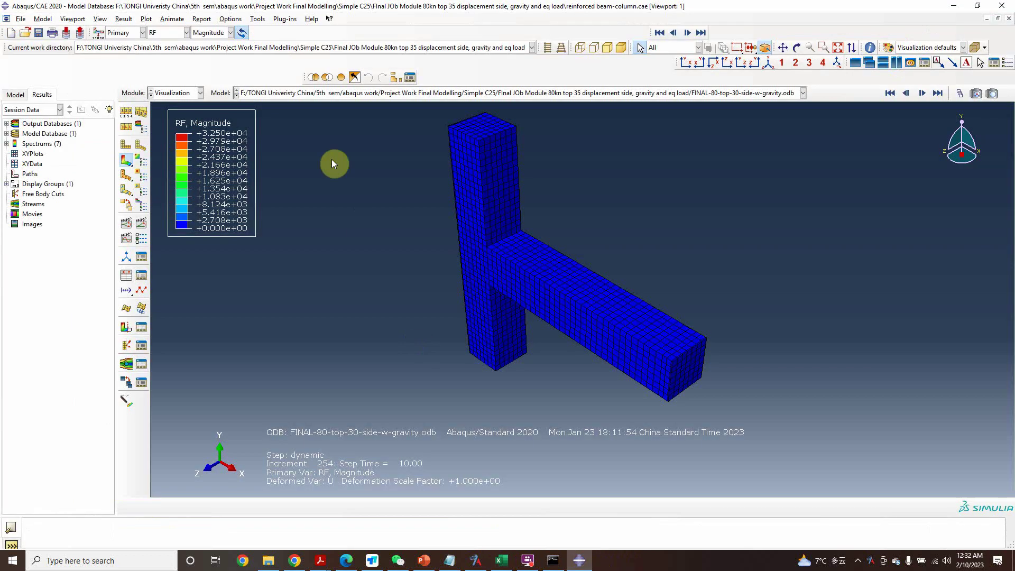
pyautogui.click(186, 33)
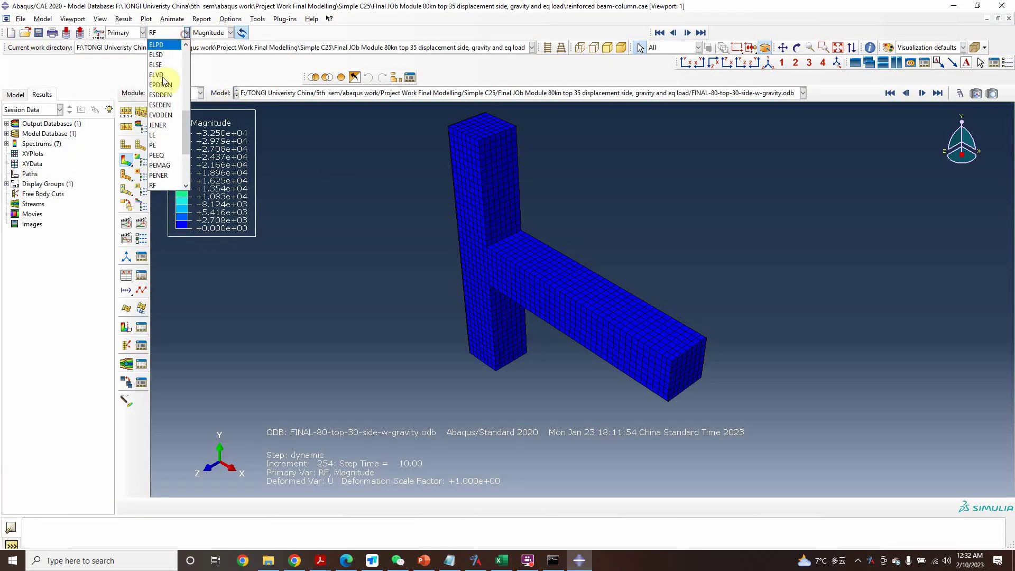
pyautogui.scroll(-2, 163, 159)
pyautogui.click(165, 166)
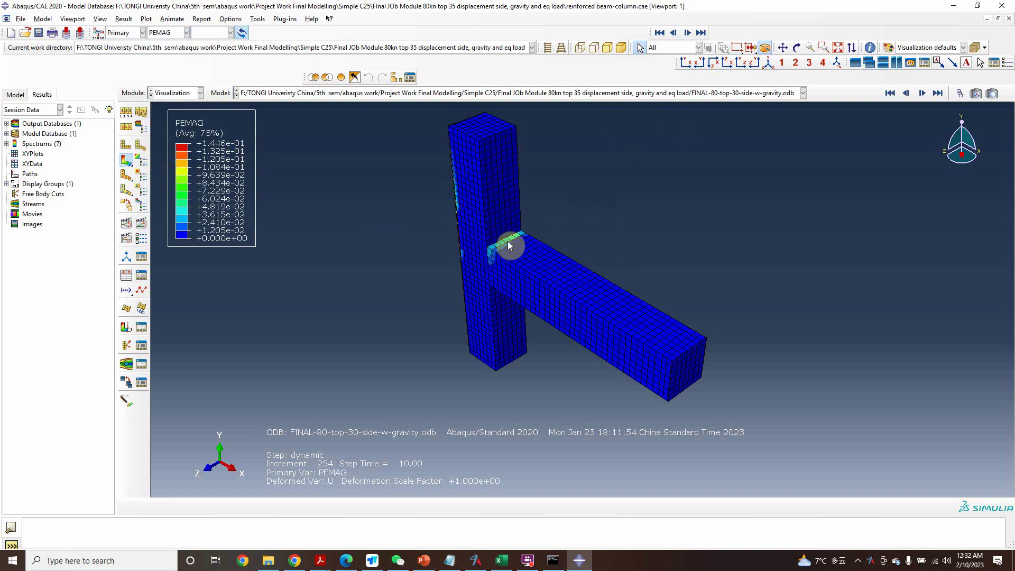
pyautogui.click(502, 559)
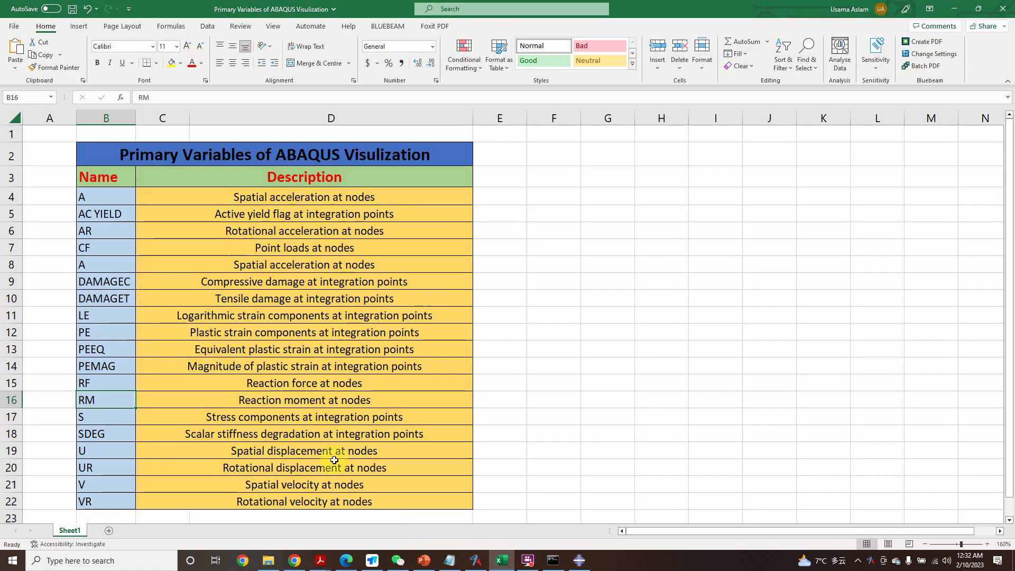
pyautogui.click(97, 415)
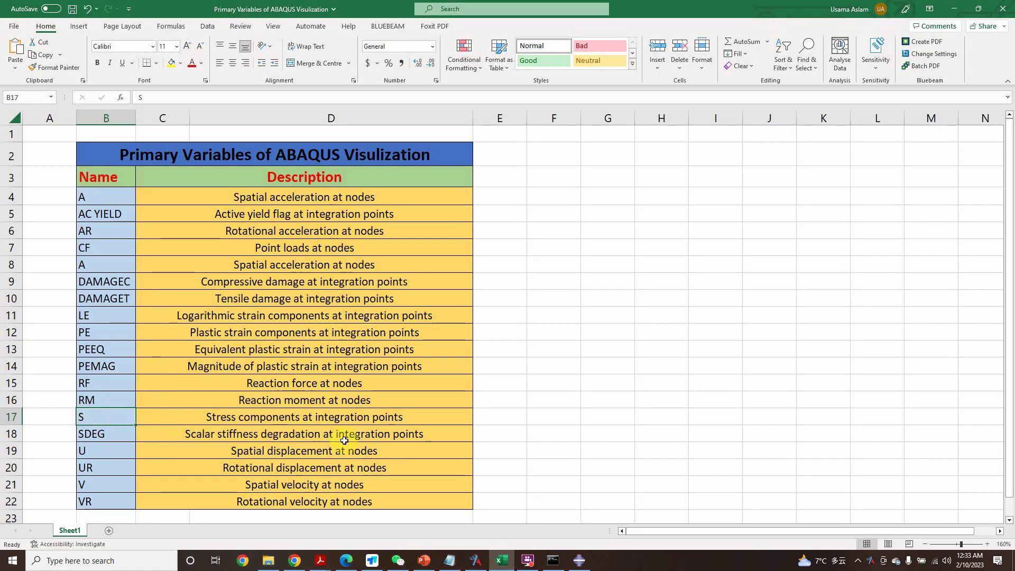
pyautogui.click(578, 557)
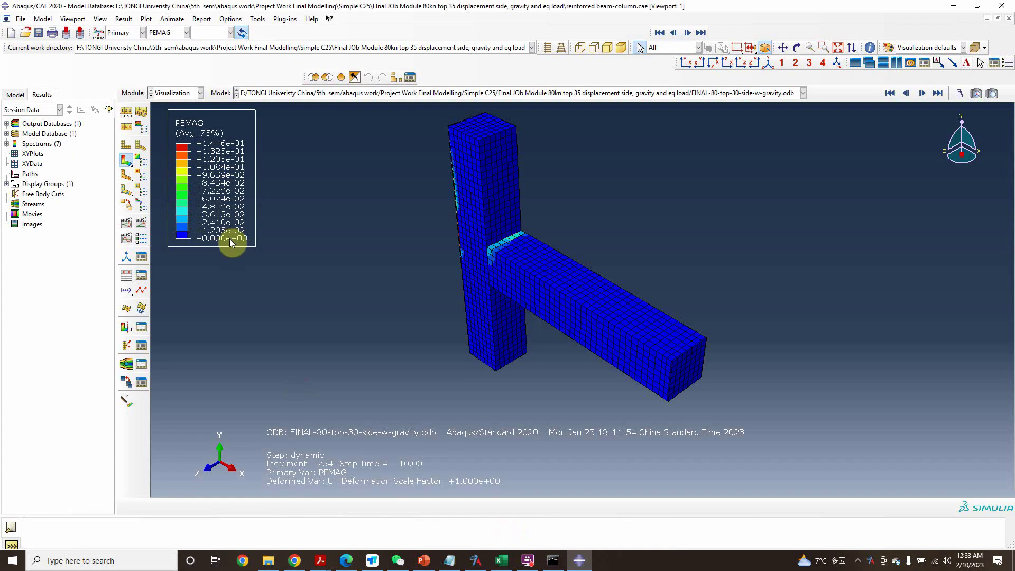
# Plot S, Mises stress as the primary variable, with the legend spanning 8.533e-03 to 5.102e+02.
pyautogui.click(187, 33)
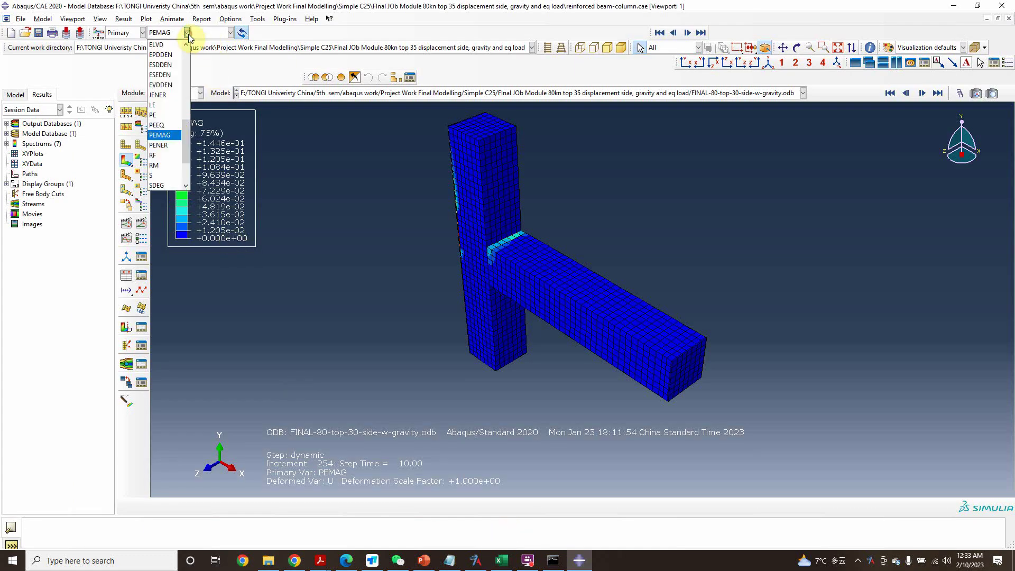
pyautogui.click(153, 175)
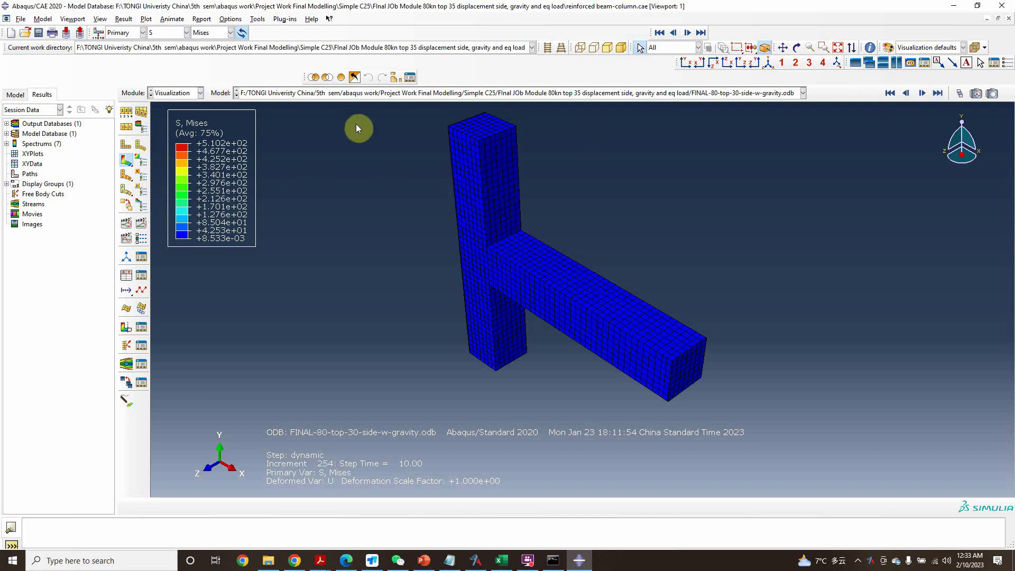
# Look up SDEG in cell B18 of the Excel variables table, then return to the Abaqus plot.
pyautogui.click(501, 561)
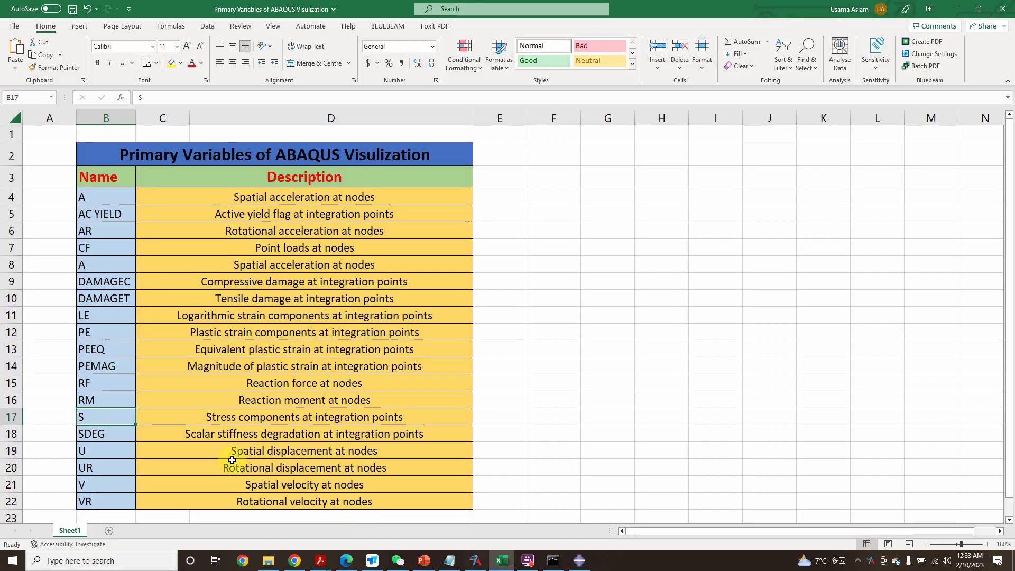
pyautogui.click(110, 433)
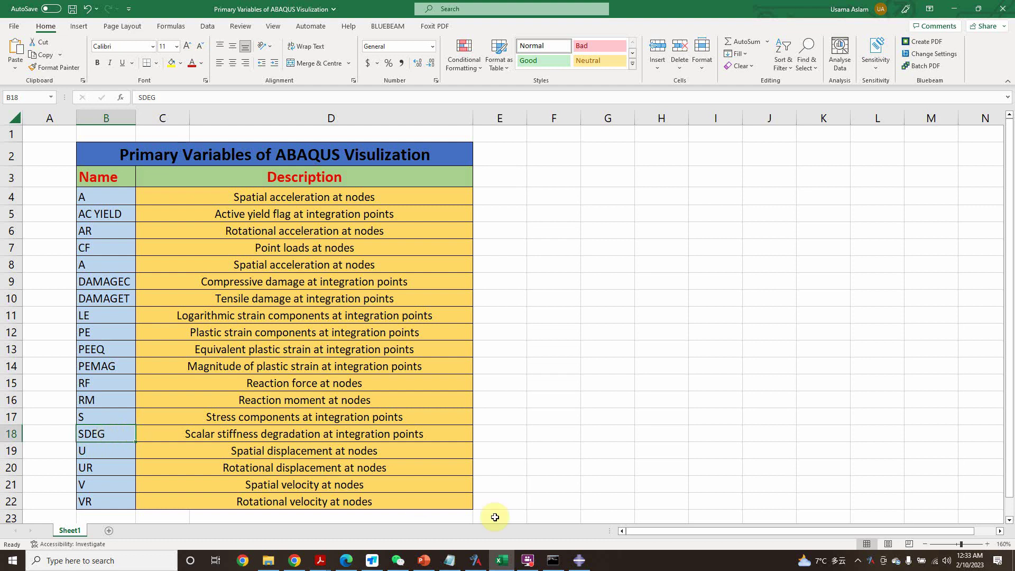
pyautogui.click(547, 545)
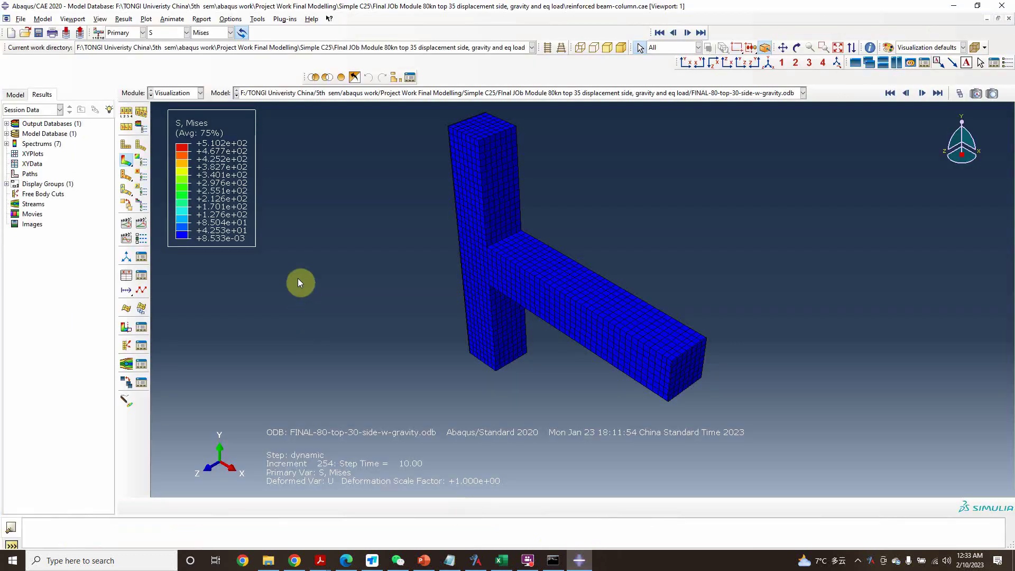
# Plot SDEG stiffness degradation, peaking at 8.592e-01, and briefly run the scale-factor animation.
pyautogui.click(187, 33)
pyautogui.click(162, 185)
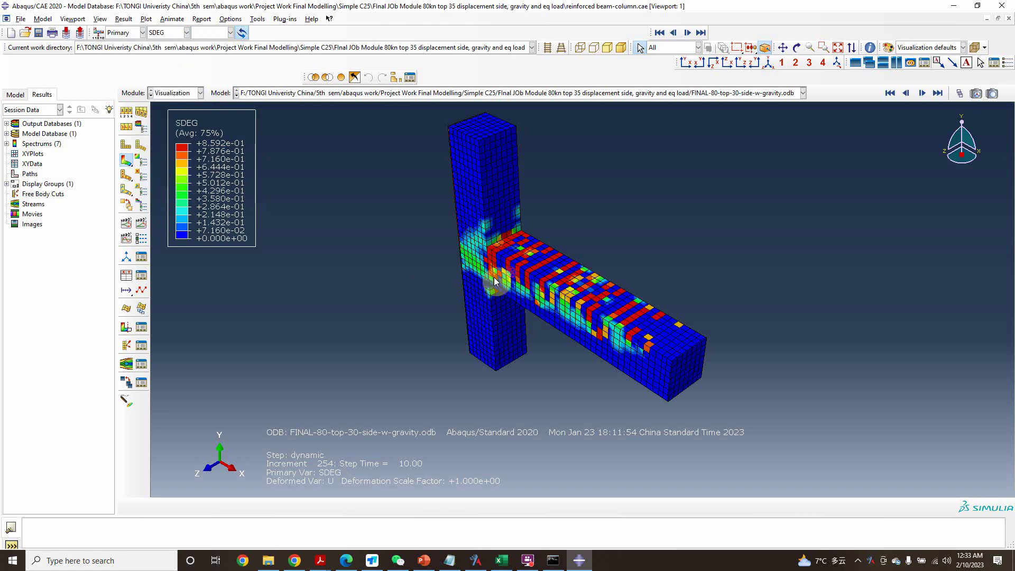
pyautogui.click(126, 224)
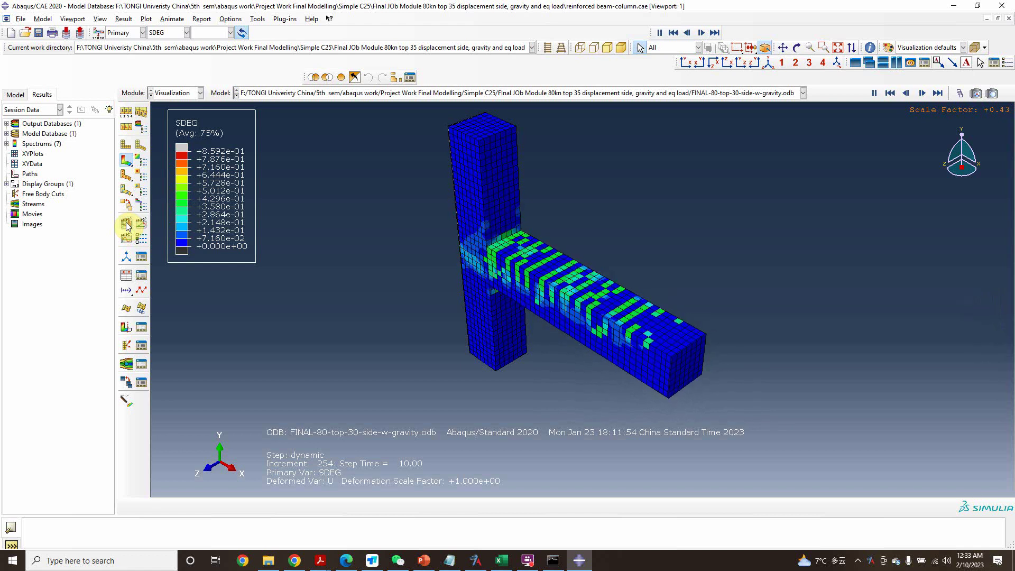
pyautogui.click(127, 224)
# Find the U row as the next variable in the Excel table.
pyautogui.click(502, 560)
pyautogui.scroll(-1, 270, 431)
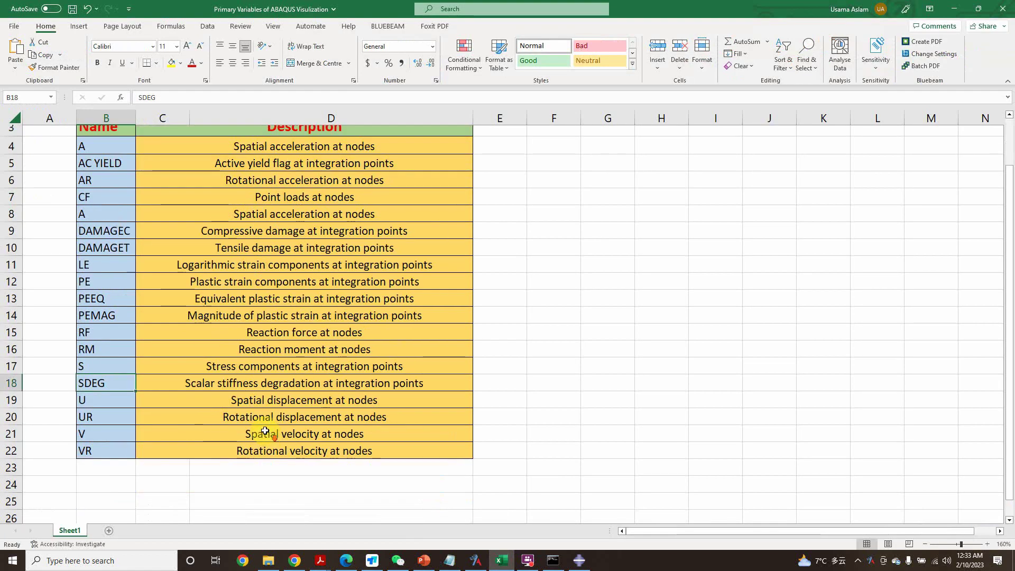
pyautogui.click(90, 397)
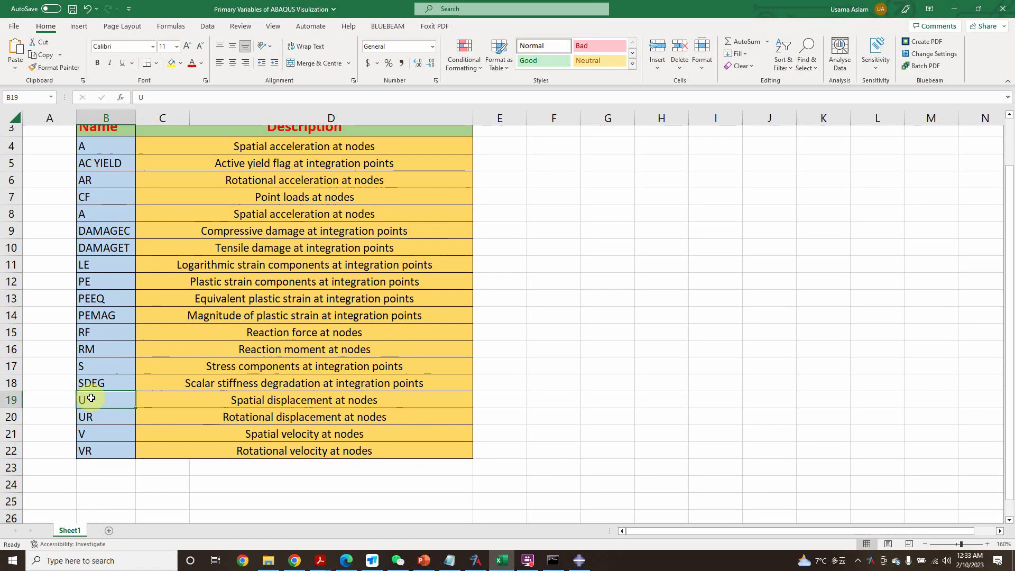
# Plot U, Magnitude displacement, peaking at 3.126e+01 at the beam's free end.
pyautogui.click(579, 560)
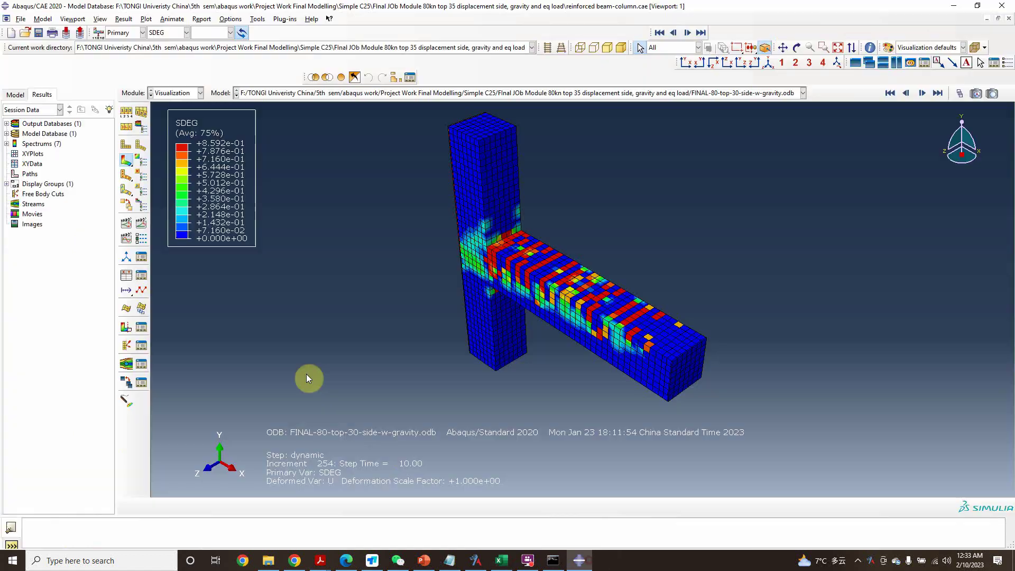
pyautogui.click(201, 94)
pyautogui.click(177, 36)
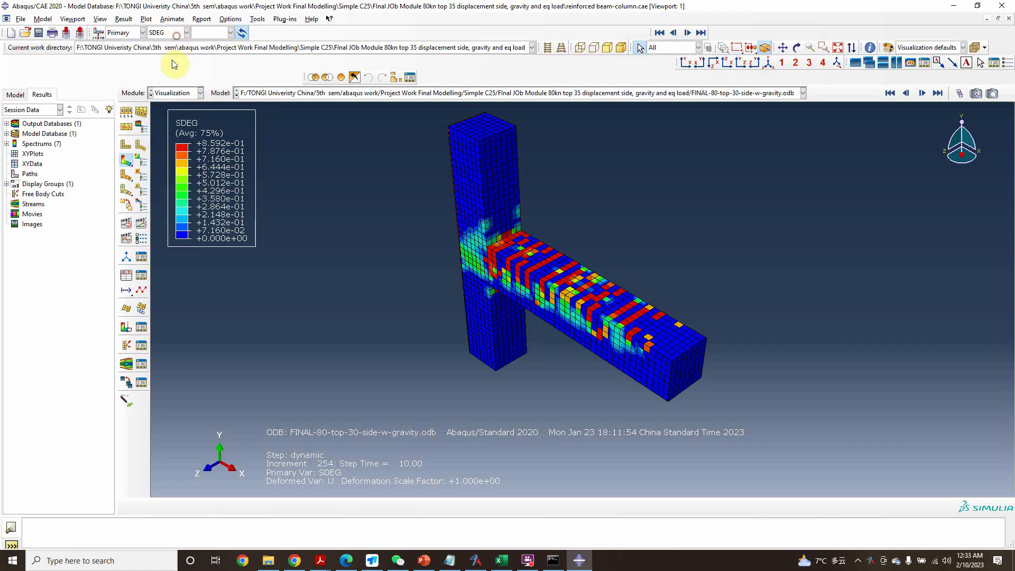
pyautogui.click(185, 36)
pyautogui.scroll(-4, 163, 143)
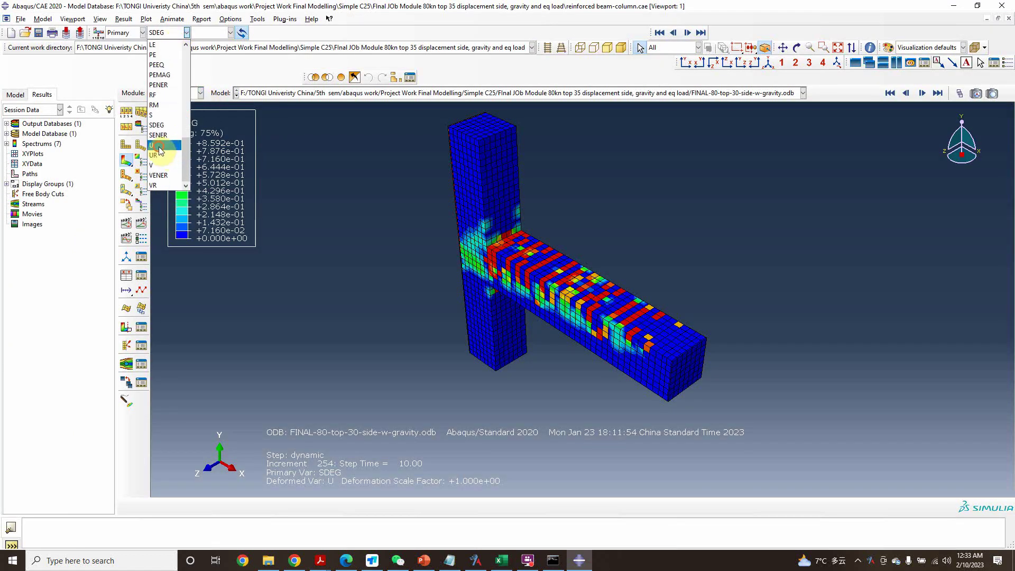
pyautogui.click(158, 147)
pyautogui.click(465, 227)
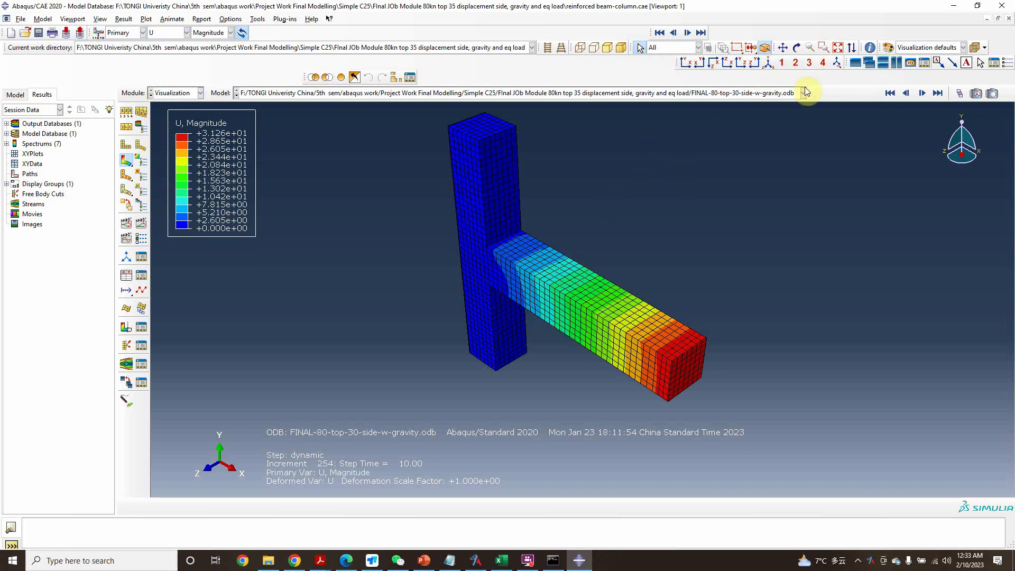
pyautogui.click(394, 78)
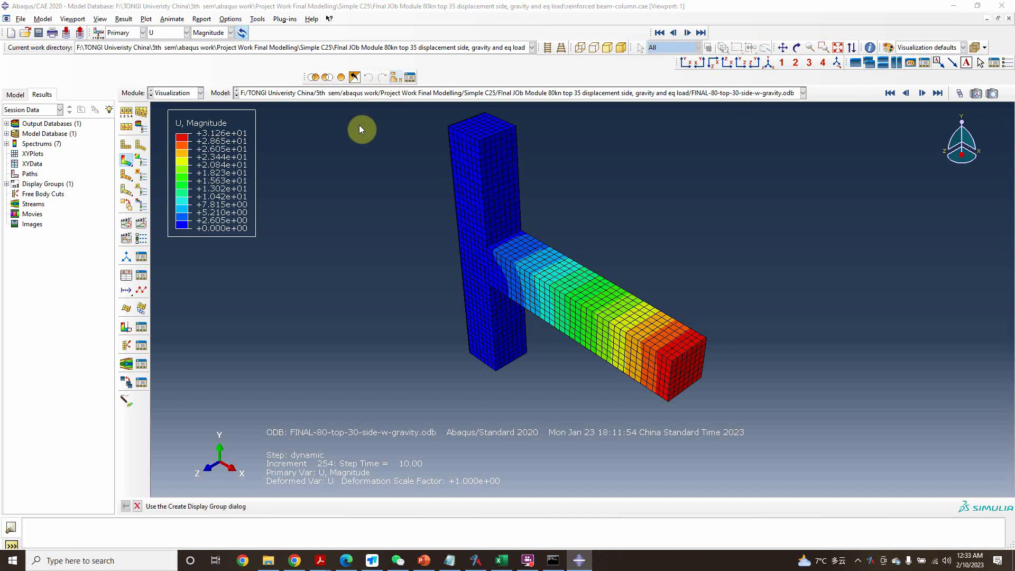
pyautogui.moveTo(127, 27); pyautogui.dragTo(217, 34)
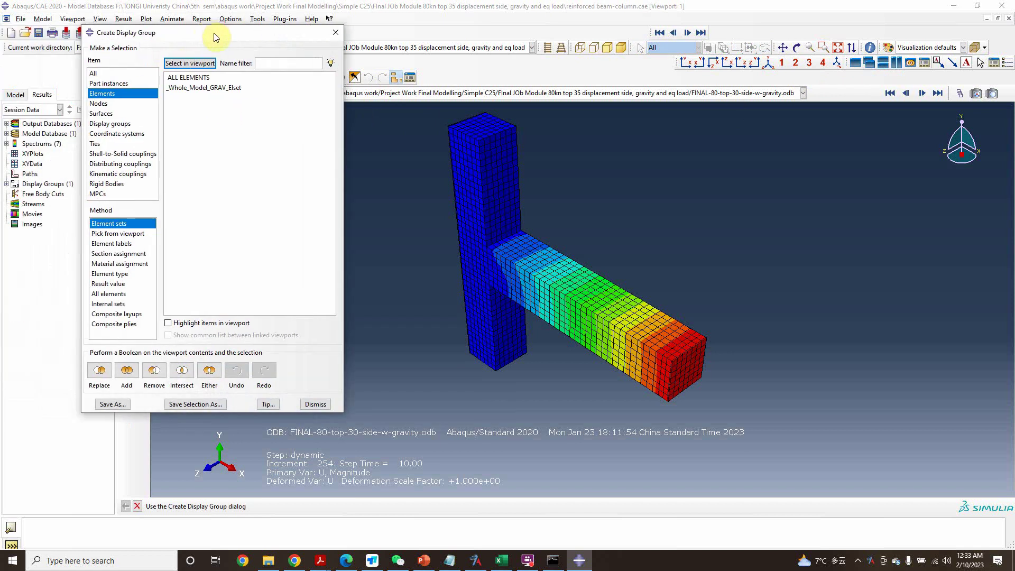
pyautogui.click(122, 85)
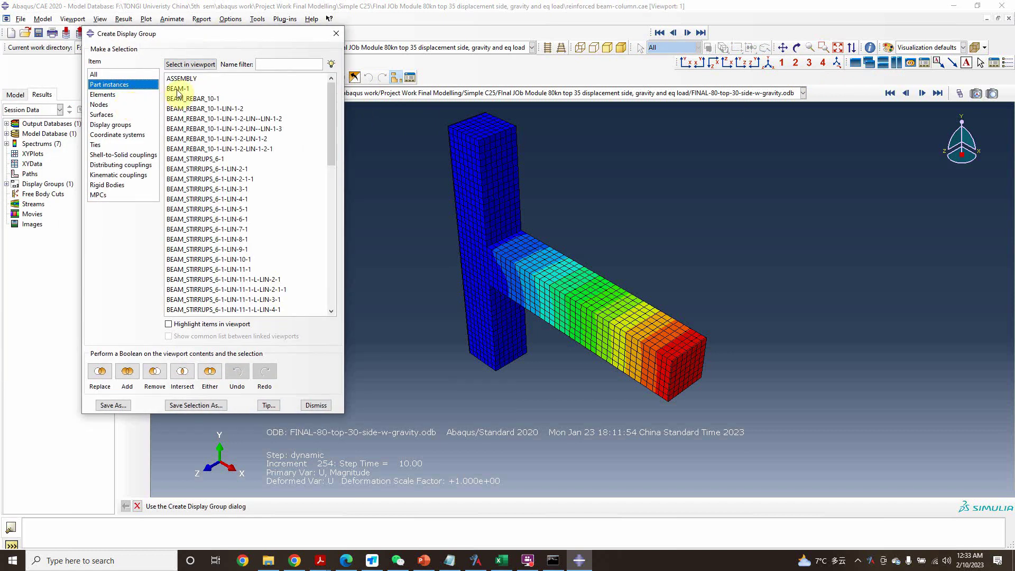
pyautogui.scroll(-8, 225, 222)
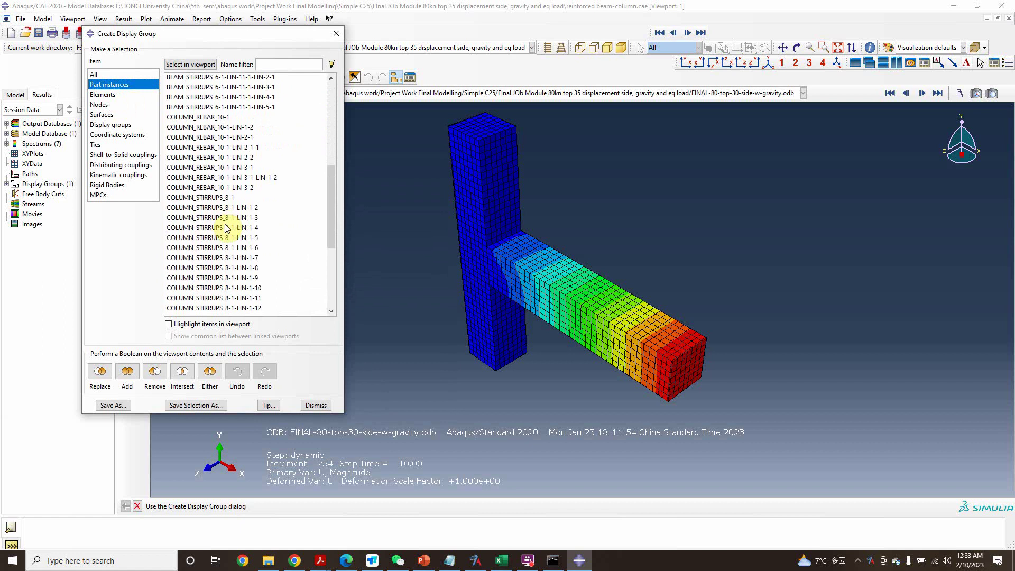
pyautogui.scroll(6, 225, 227)
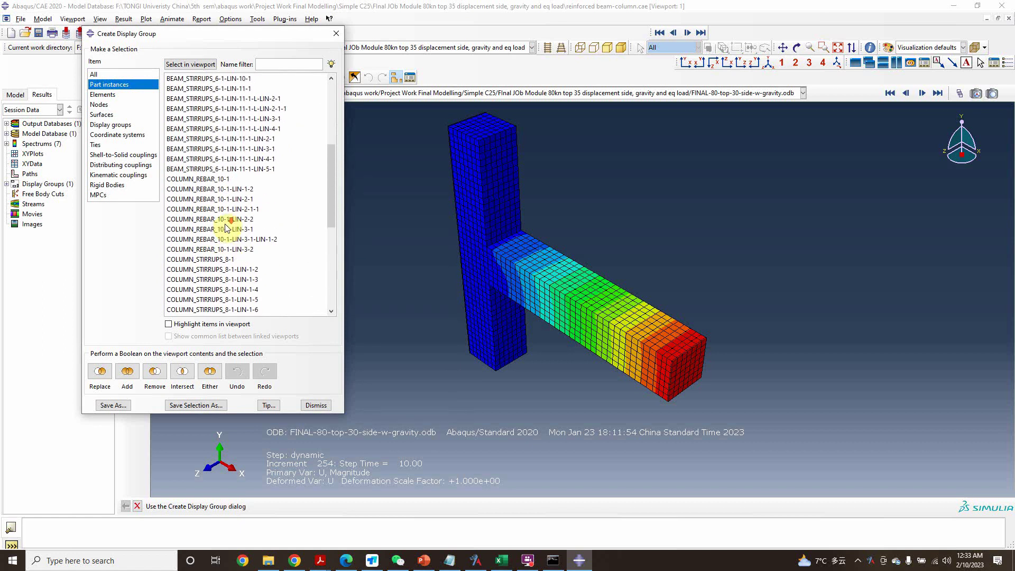
pyautogui.scroll(-8, 226, 227)
pyautogui.keyDown('shift'); pyautogui.click(201, 271); pyautogui.keyUp('shift')
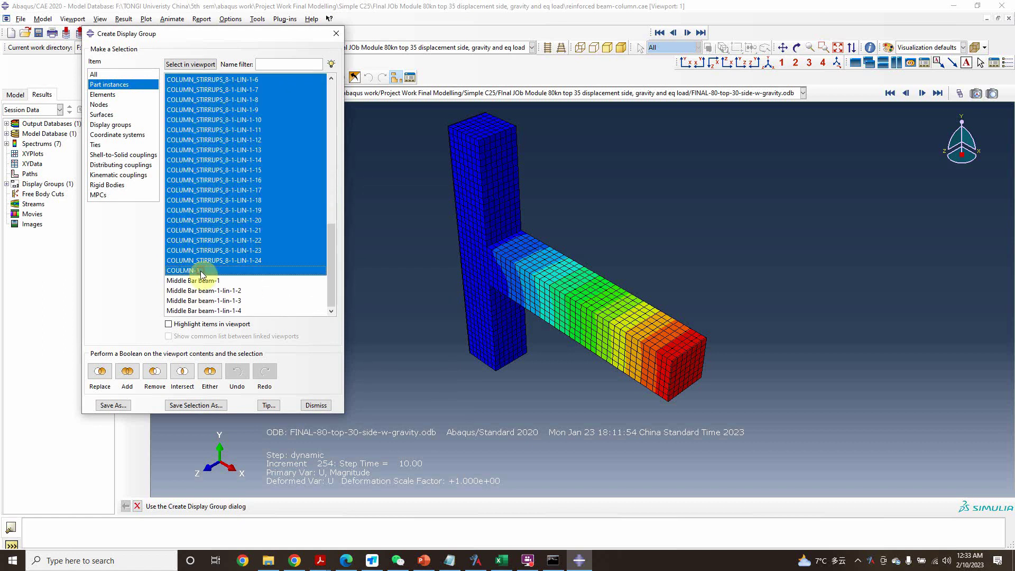
pyautogui.click(197, 271)
pyautogui.scroll(10, 201, 254)
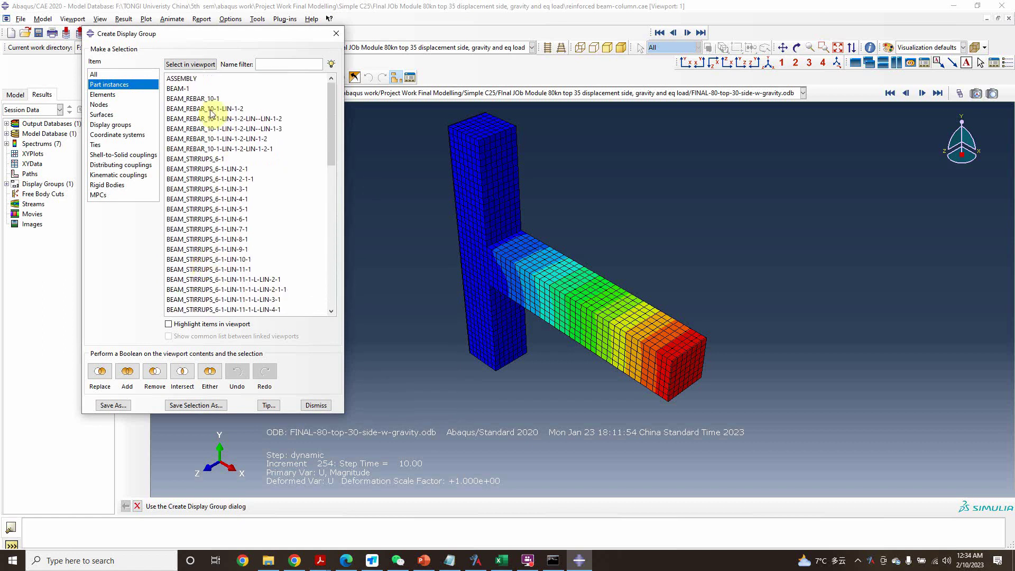
pyautogui.click(186, 89)
pyautogui.click(152, 379)
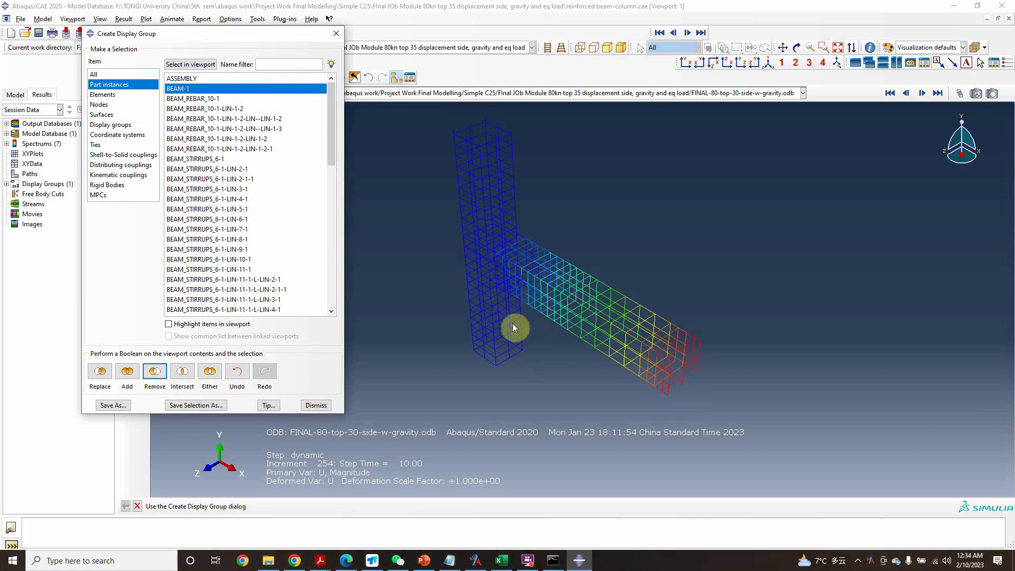
pyautogui.click(336, 33)
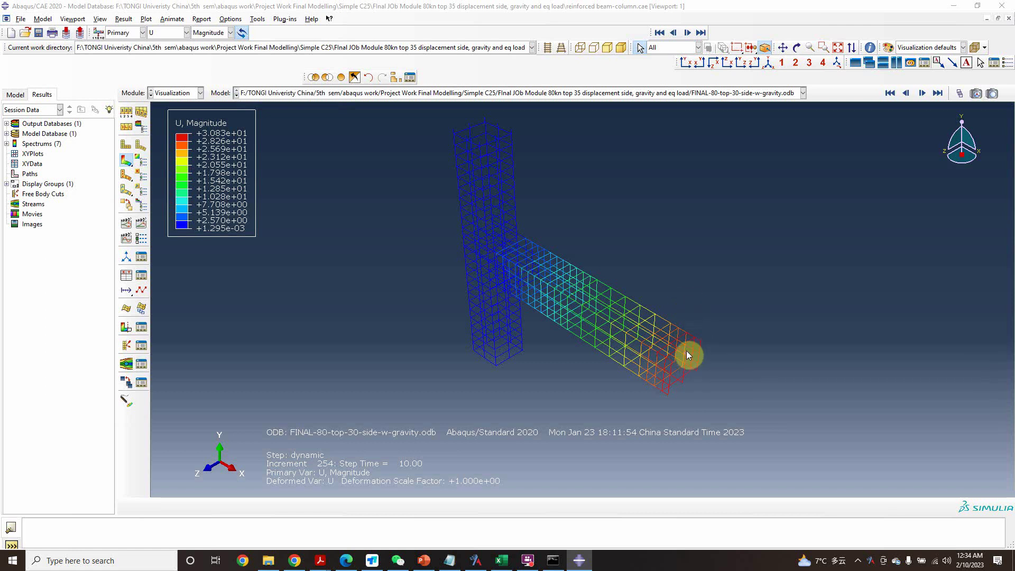
pyautogui.click(340, 78)
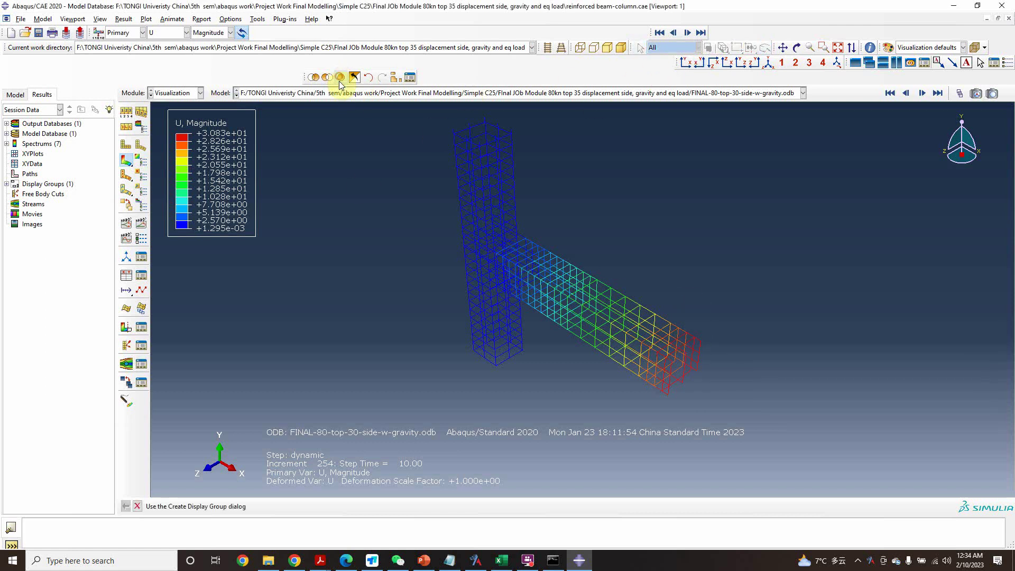
pyautogui.click(501, 559)
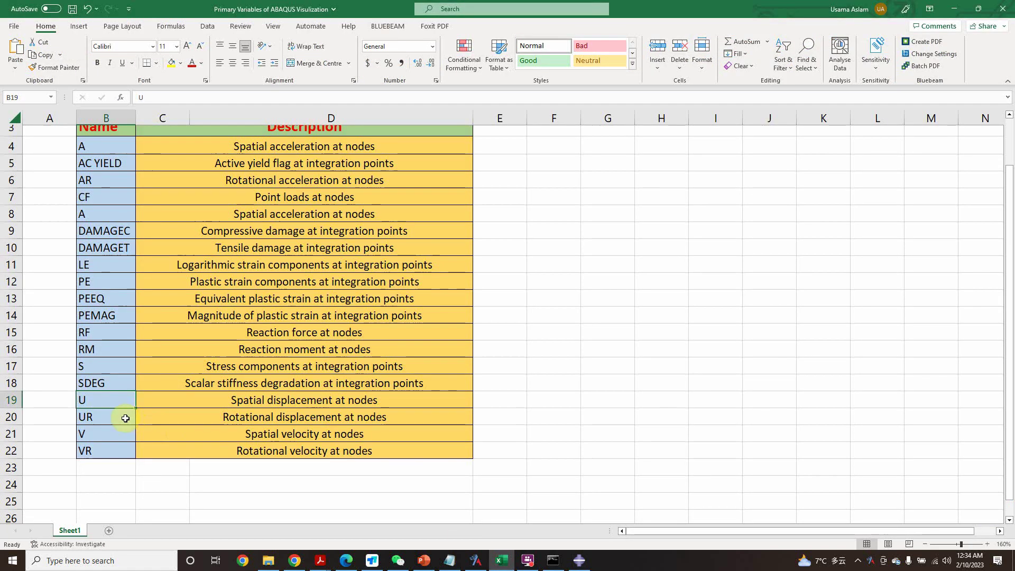
pyautogui.click(101, 418)
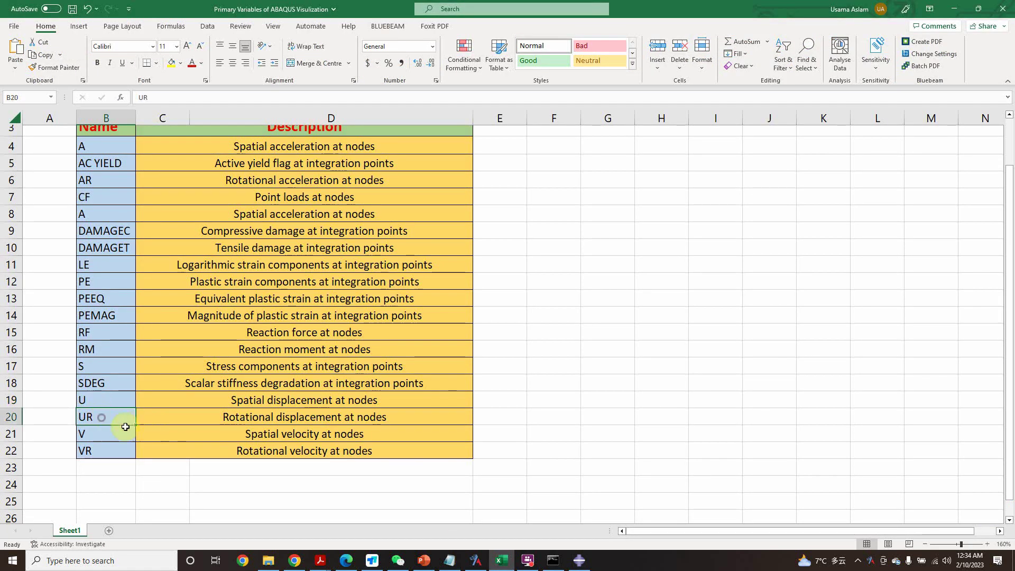
pyautogui.click(578, 561)
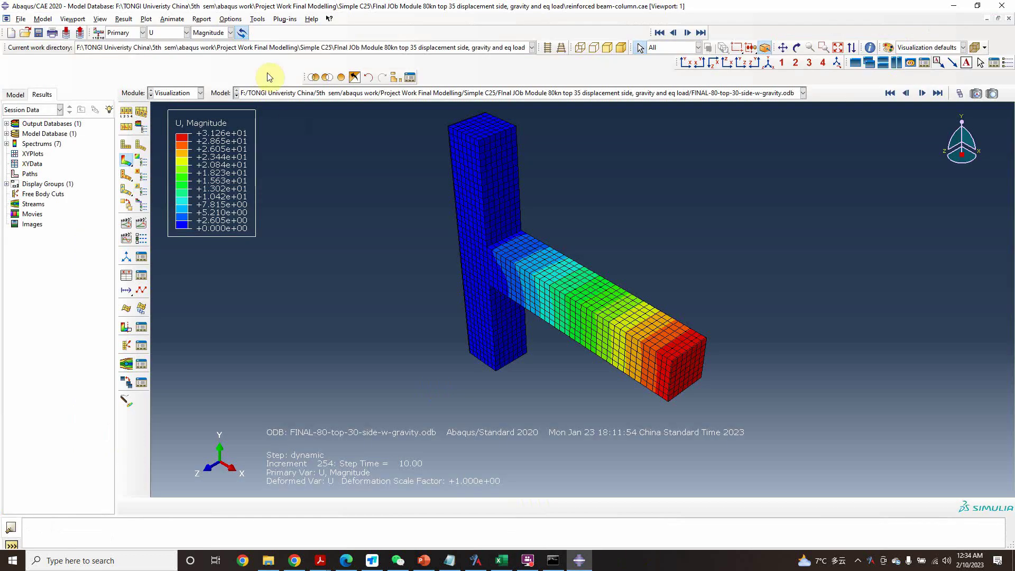
# Plot UR rotational displacement as the primary variable.
pyautogui.click(227, 33)
pyautogui.click(179, 32)
pyautogui.click(179, 32)
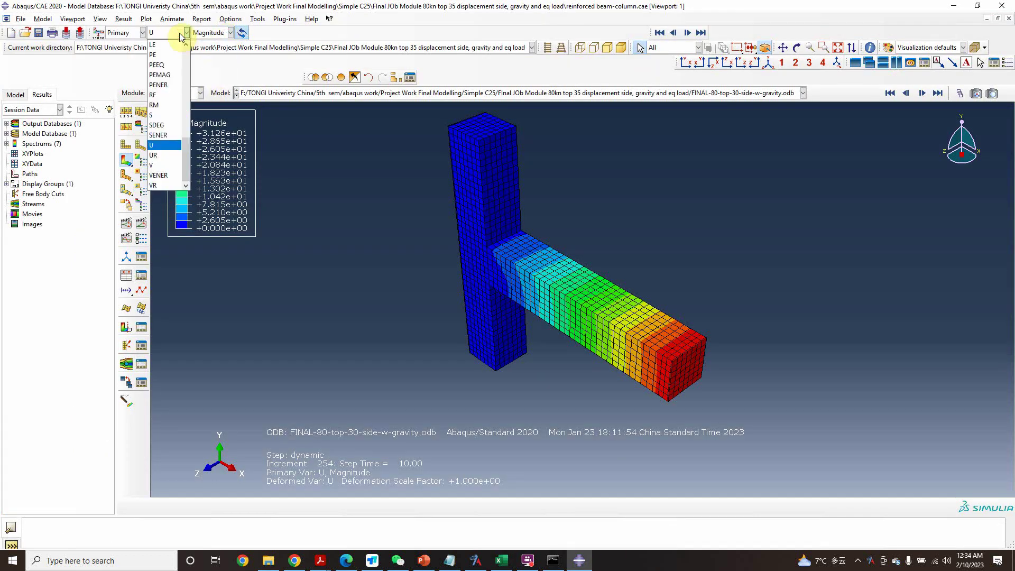
pyautogui.click(160, 154)
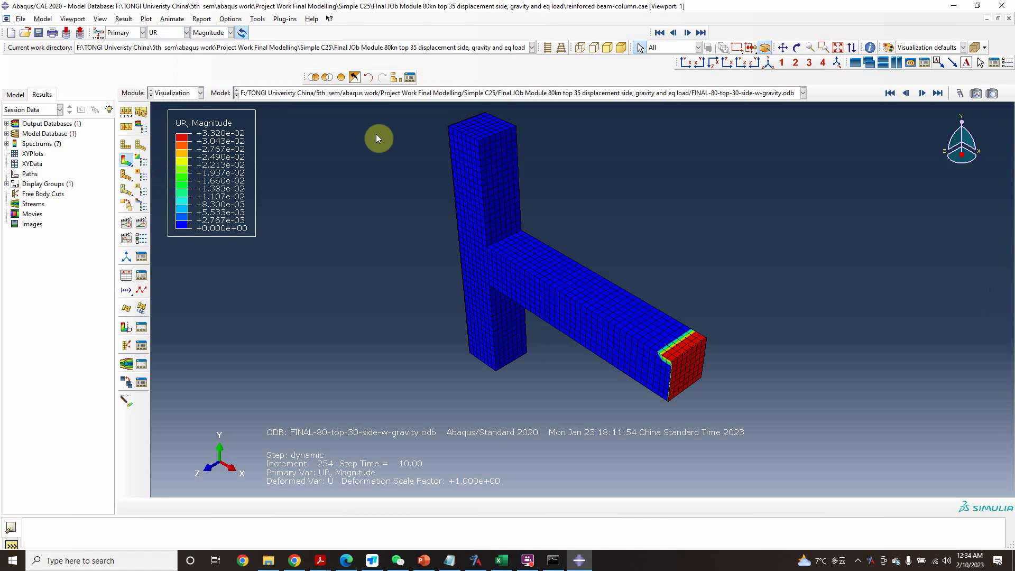
# Show the UR1, UR2 and UR3 components, then return to UR Magnitude, peaking at 3.320e-02.
pyautogui.click(230, 33)
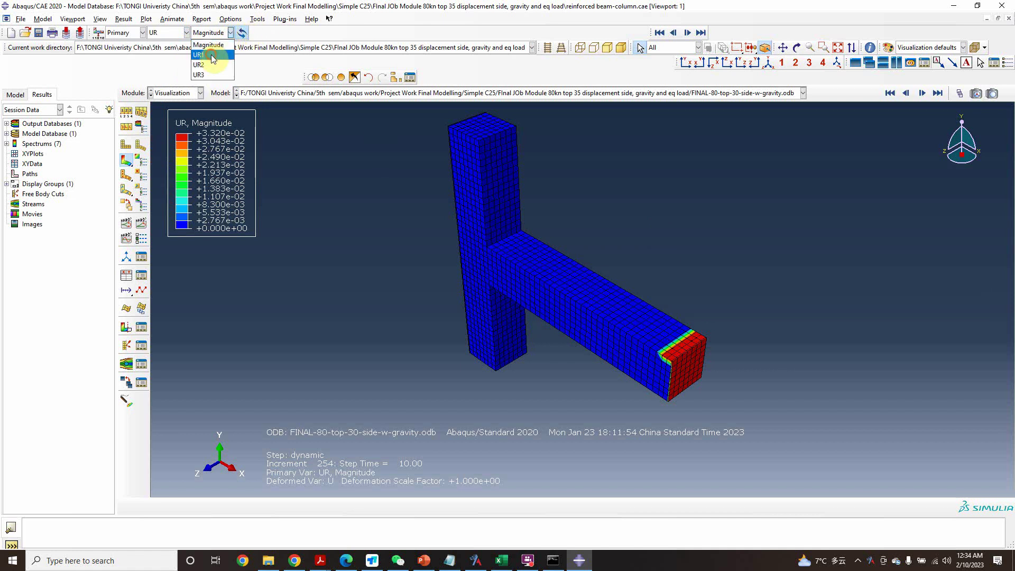
pyautogui.click(213, 55)
pyautogui.click(231, 33)
pyautogui.click(211, 64)
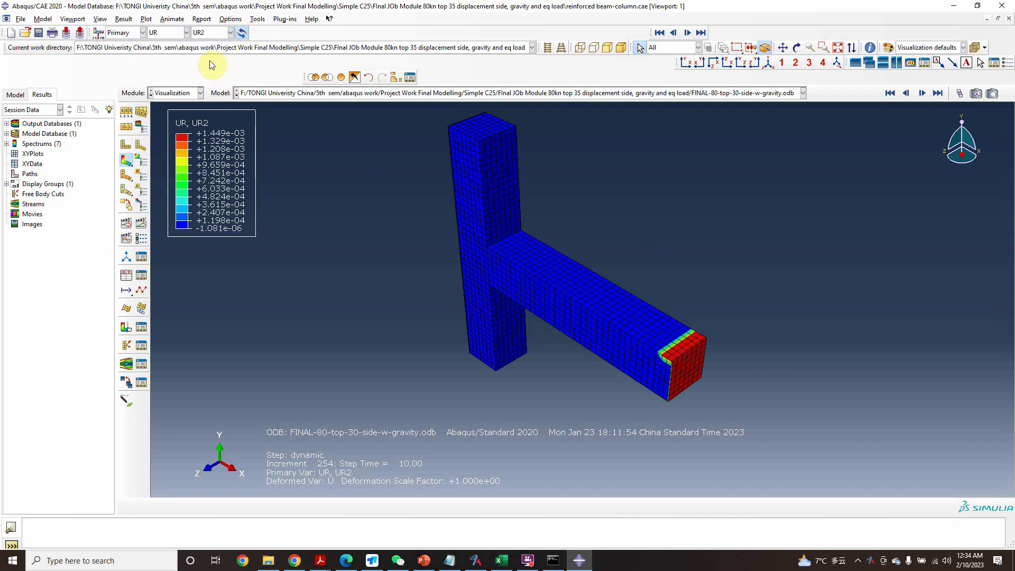
pyautogui.click(230, 33)
pyautogui.click(209, 74)
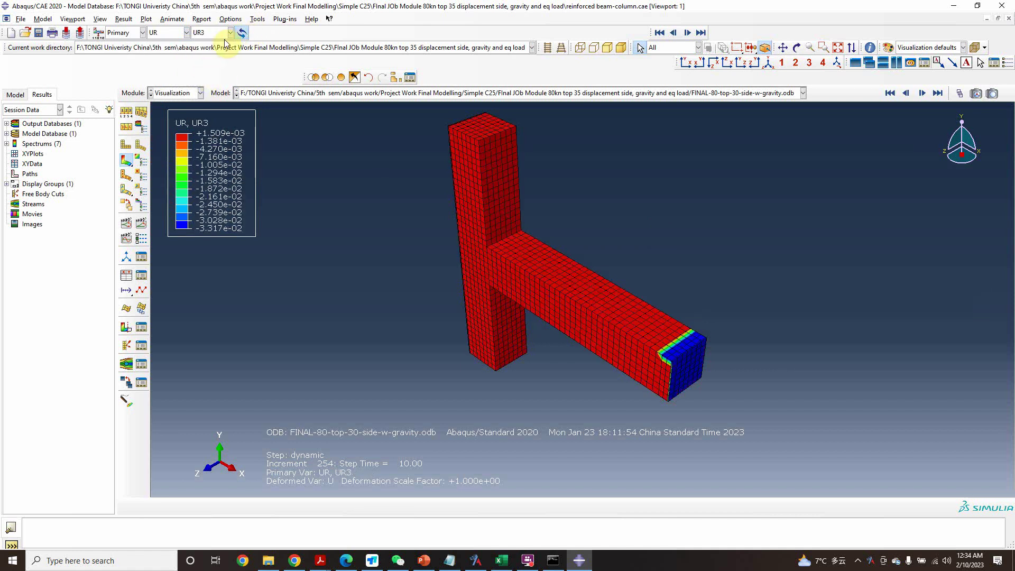
pyautogui.click(230, 33)
pyautogui.click(219, 47)
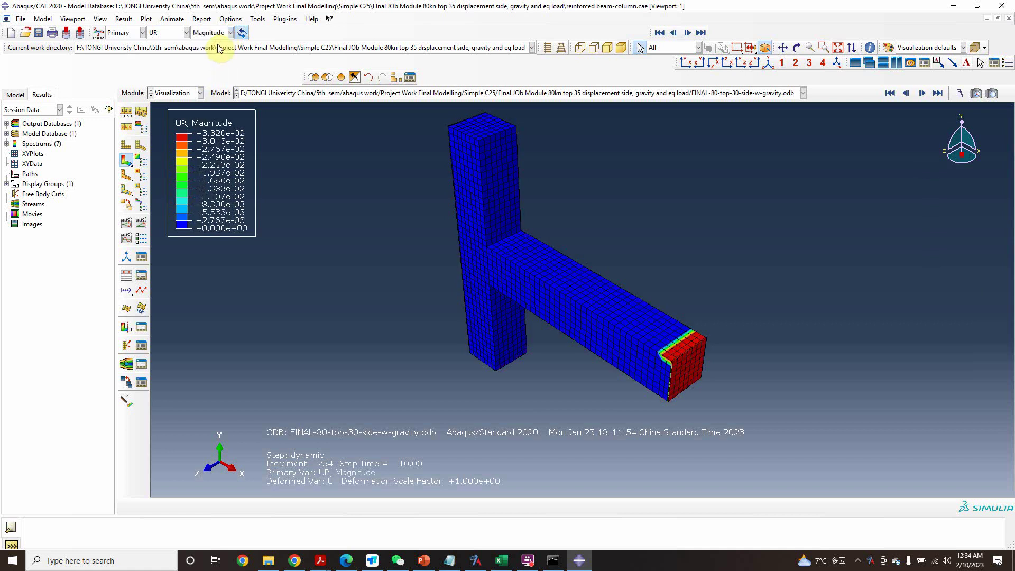
pyautogui.click(230, 33)
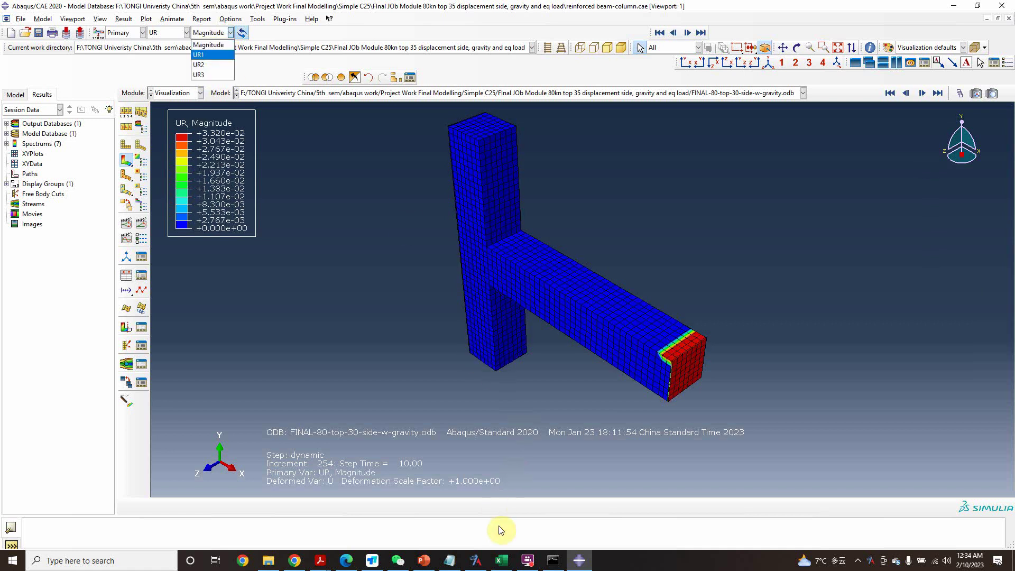
# Mark V and then VR as the last variables in the Excel table.
pyautogui.click(501, 560)
pyautogui.click(112, 431)
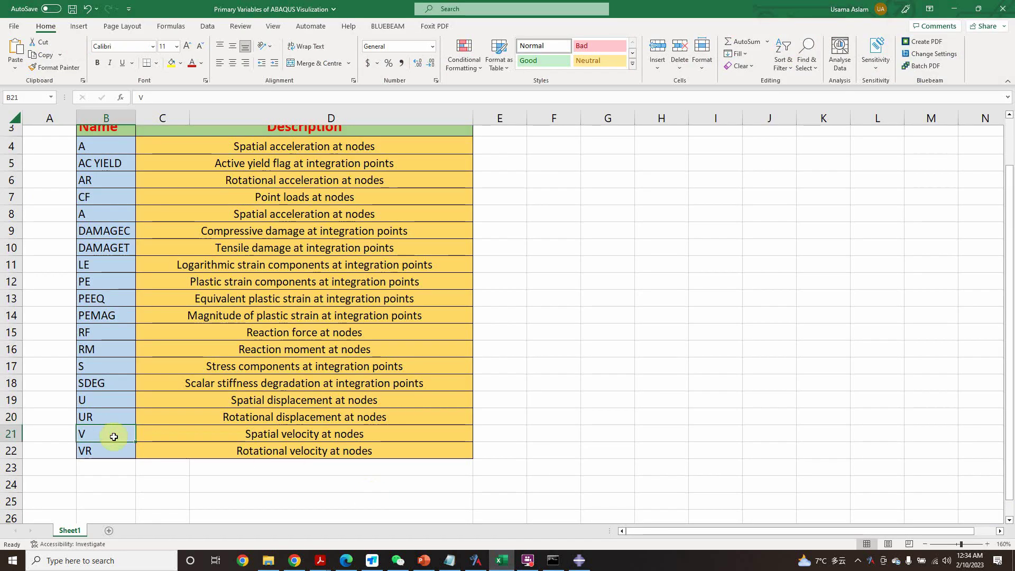
pyautogui.click(114, 450)
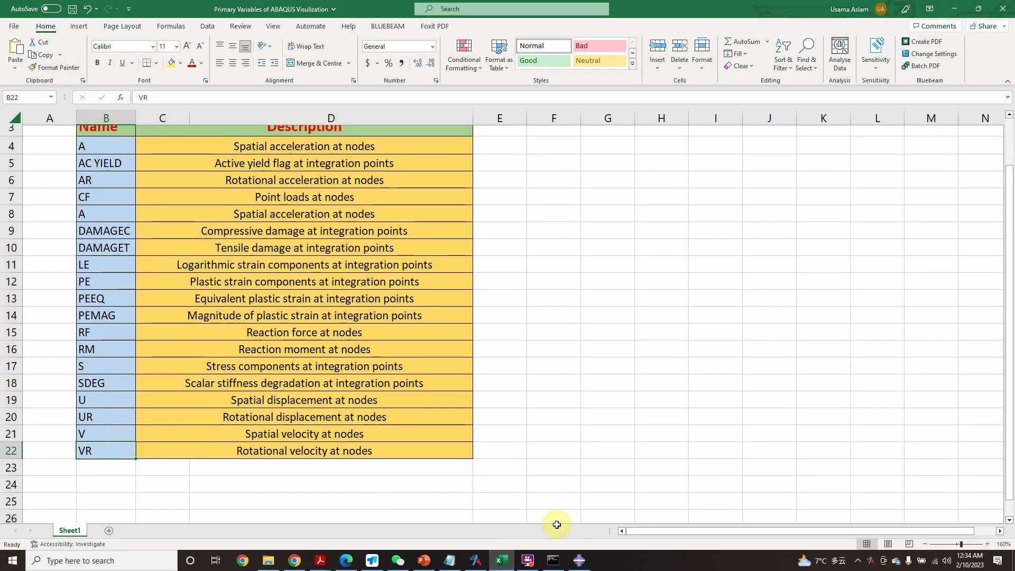
pyautogui.click(579, 560)
# Plot V, then VENER, then VR Magnitude, which peaks at 3.030e-03 at the free end.
pyautogui.click(185, 33)
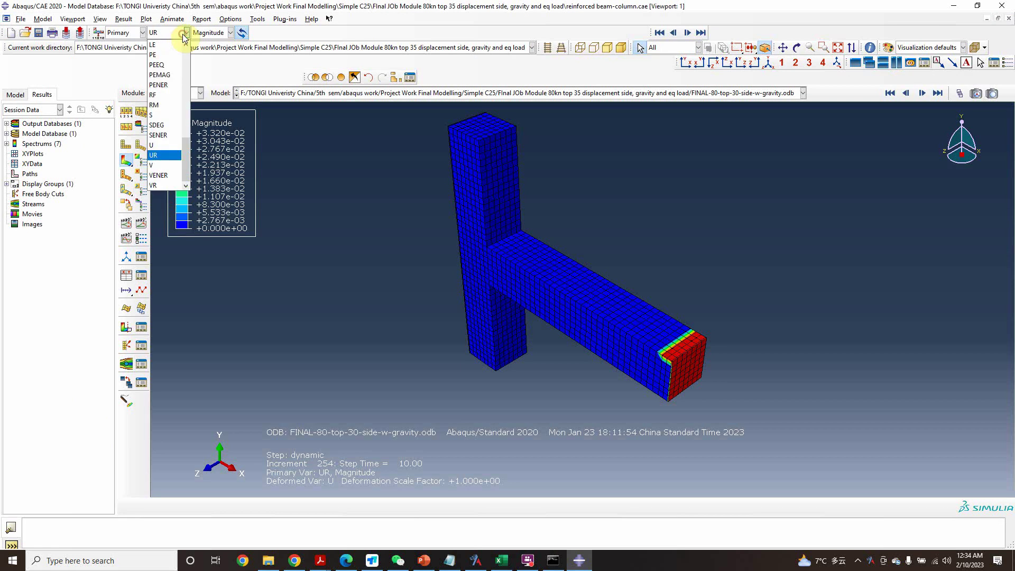
pyautogui.click(155, 165)
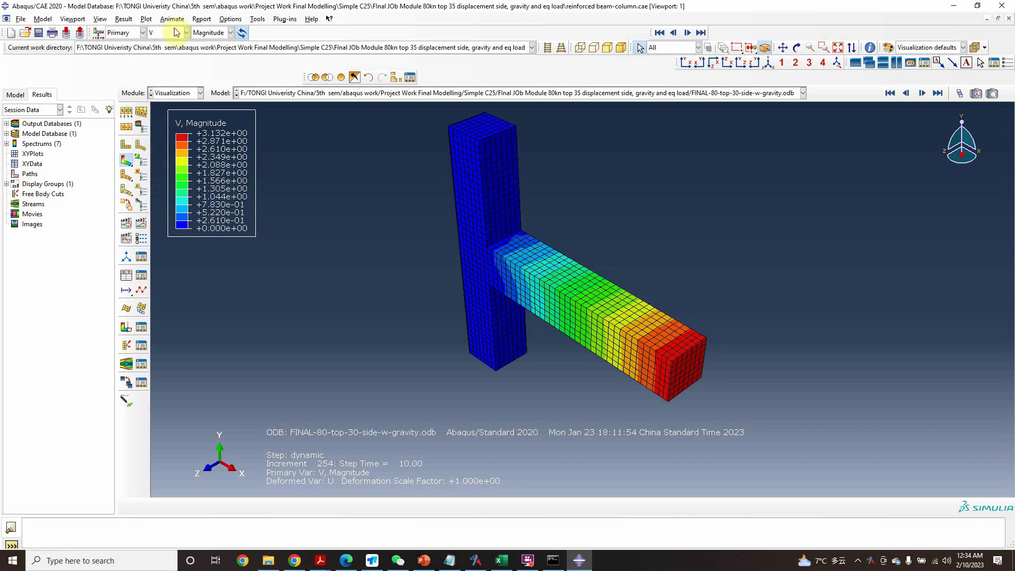
pyautogui.click(185, 32)
pyautogui.click(162, 176)
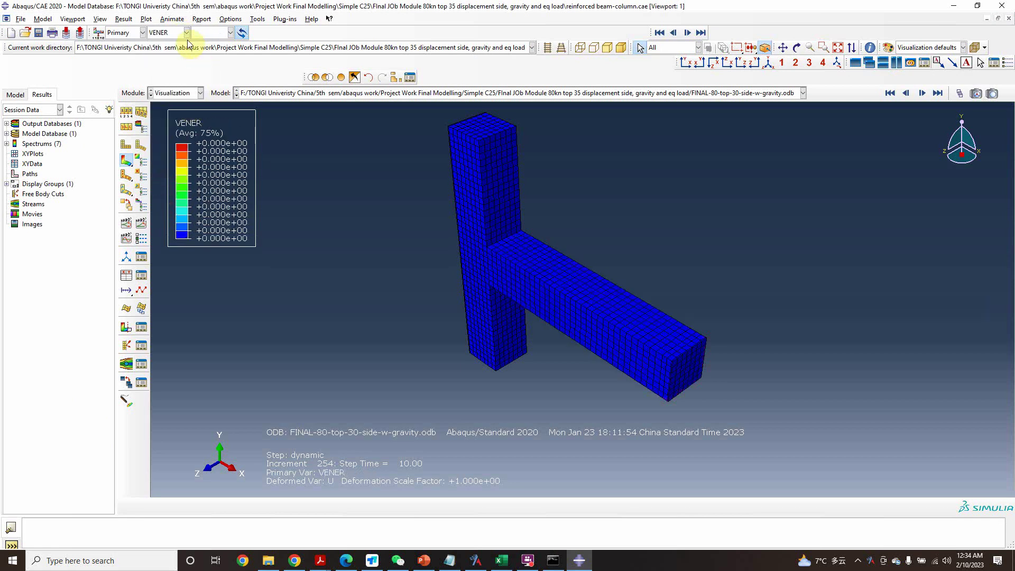
pyautogui.click(187, 33)
pyautogui.click(154, 184)
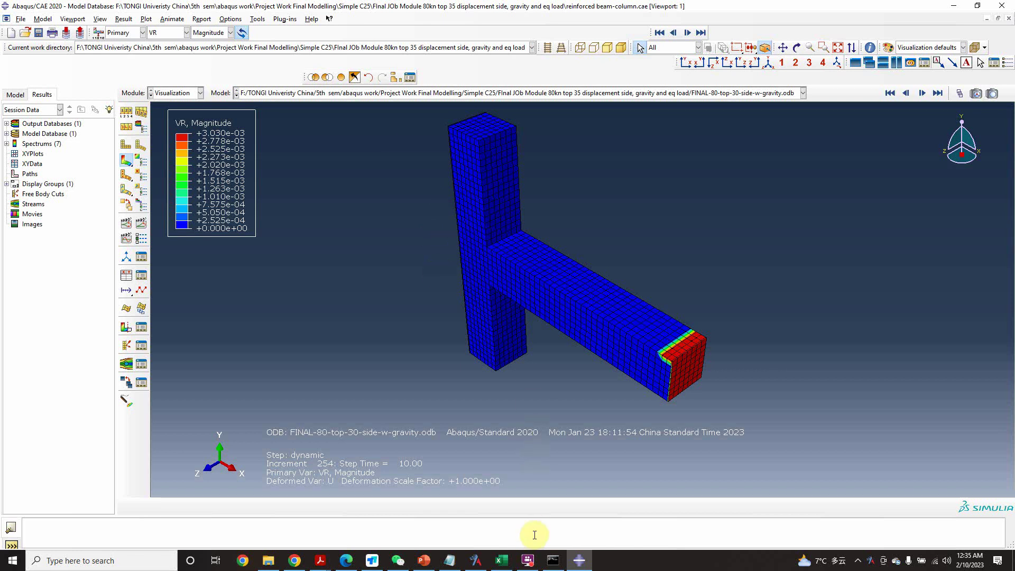
pyautogui.click(527, 559)
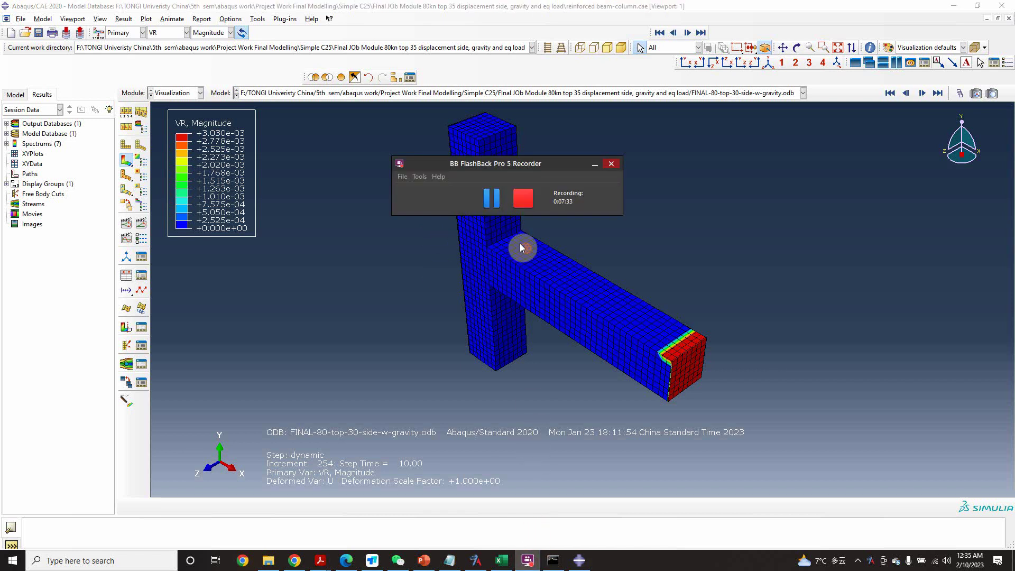